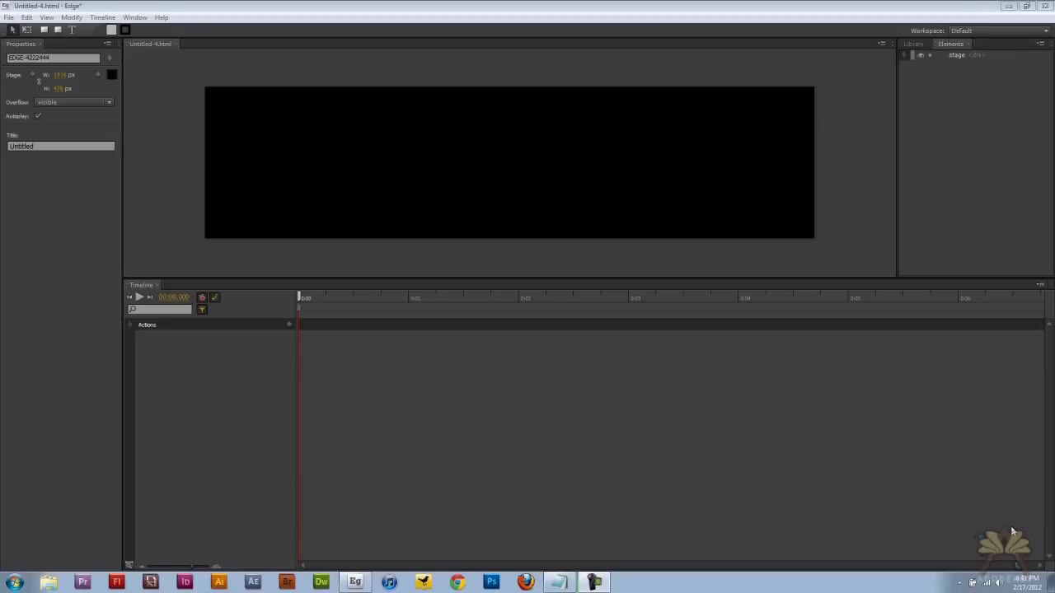
- Import the numbered images 1.jpg to 10.jpg and place 1.jpg flush with the stage's upper-left corner
click(9, 17)
click(42, 152)
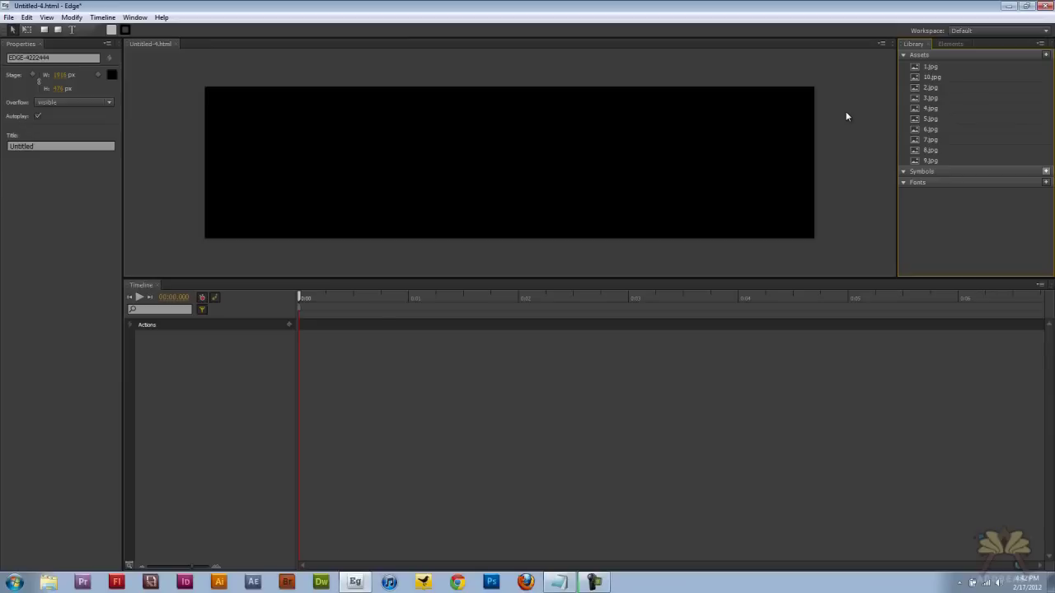
drag(928, 68, 271, 140)
drag(333, 171, 292, 123)
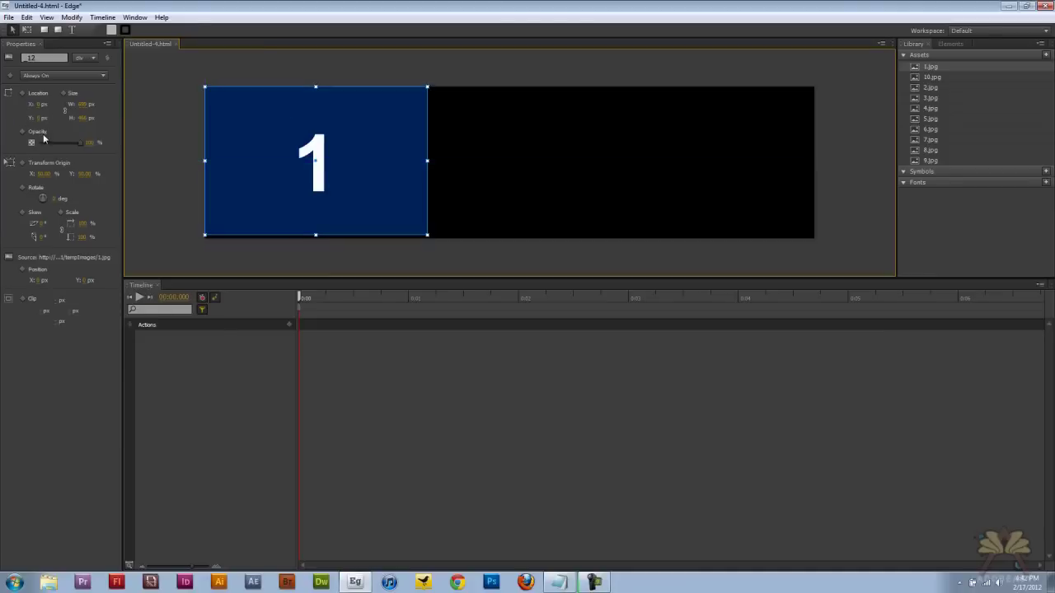
- Place 2.jpg on the stage directly to the right of image 1, aligned with its top edge
click(928, 164)
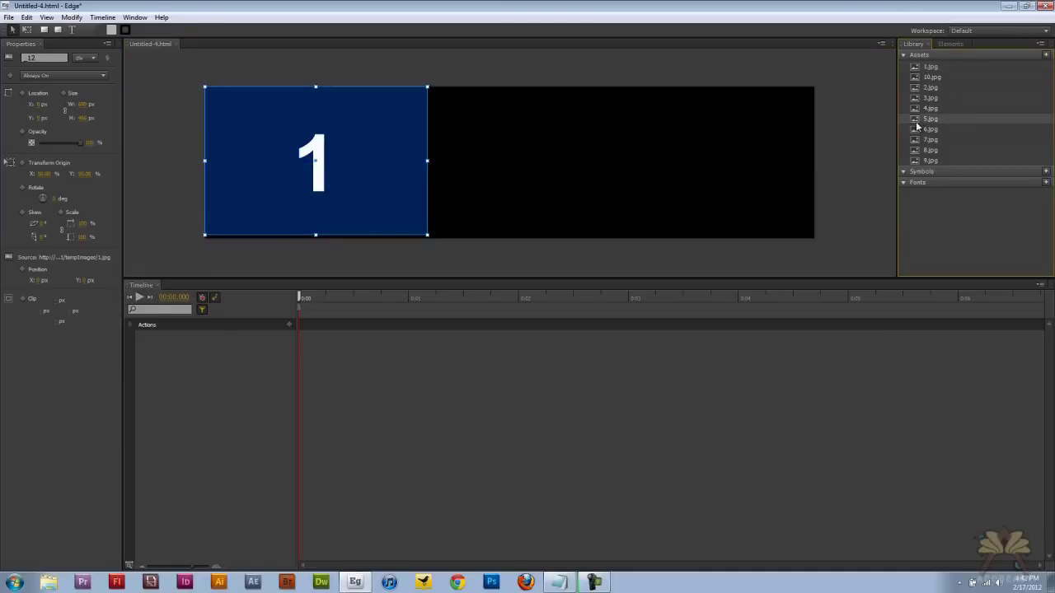
drag(924, 88, 513, 151)
drag(574, 172, 514, 119)
click(47, 104)
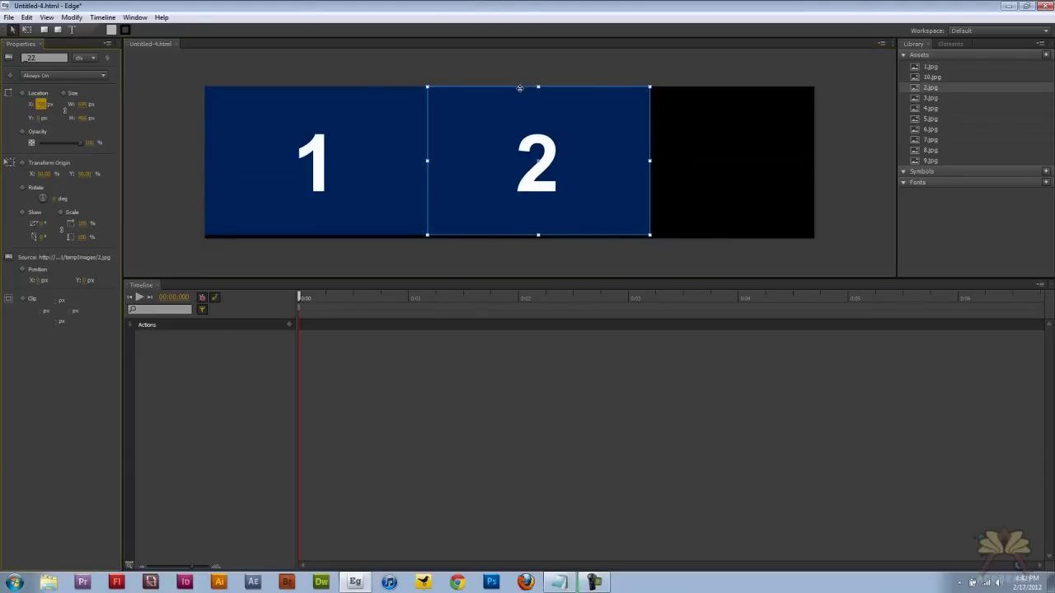
click(526, 72)
- Place 3.jpg directly to the right of image 2 at X 1400 px, extending past the stage's edge
drag(920, 97, 718, 119)
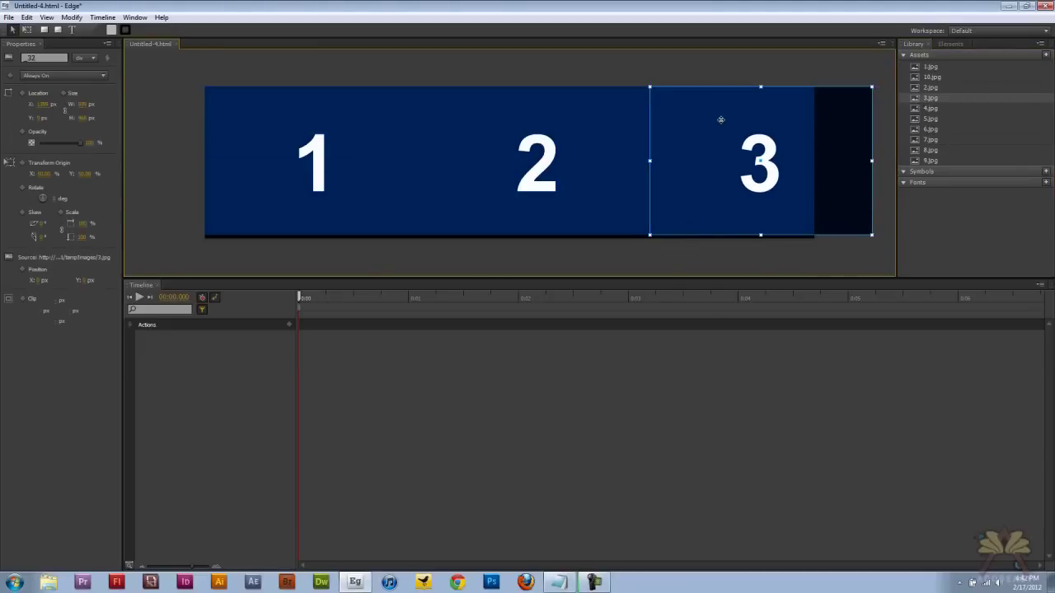
click(43, 105)
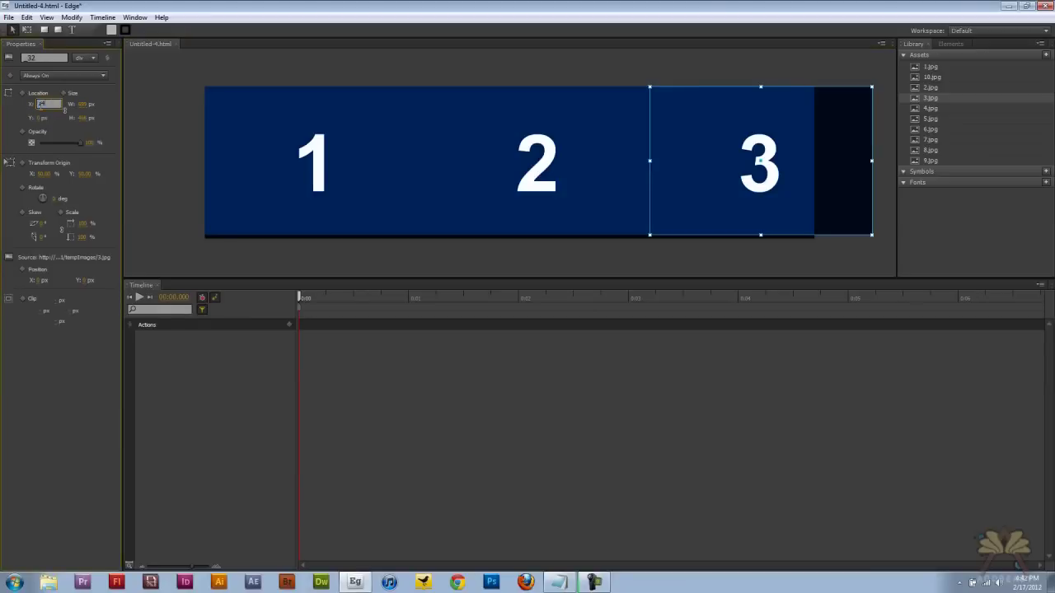
click(653, 66)
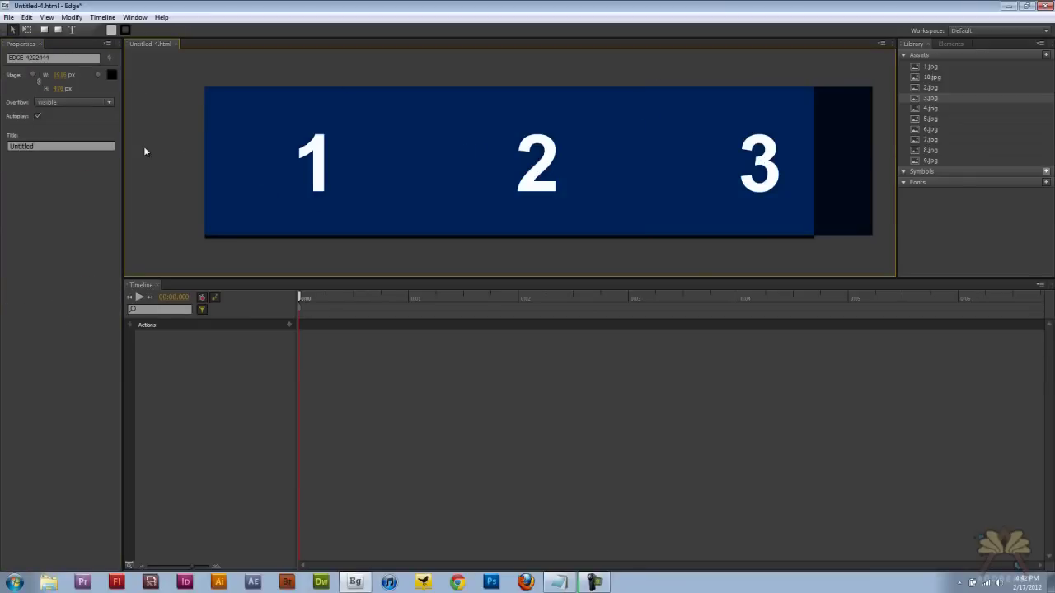
- Place 10.jpg outside the stage, butted against the left side of image 1 and aligned with its top
click(932, 78)
drag(932, 78, 161, 143)
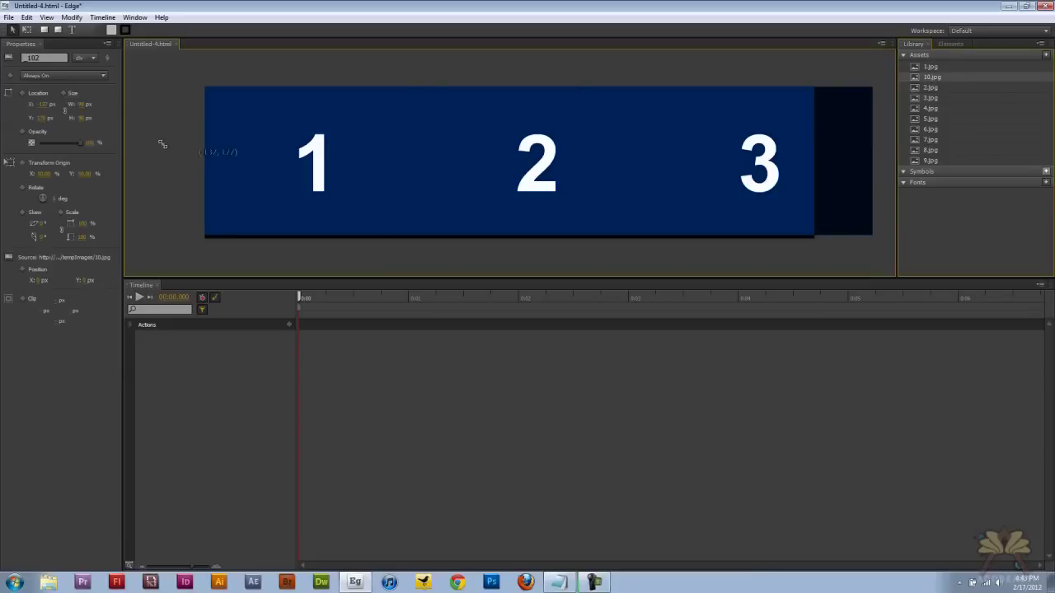
drag(328, 176, 194, 129)
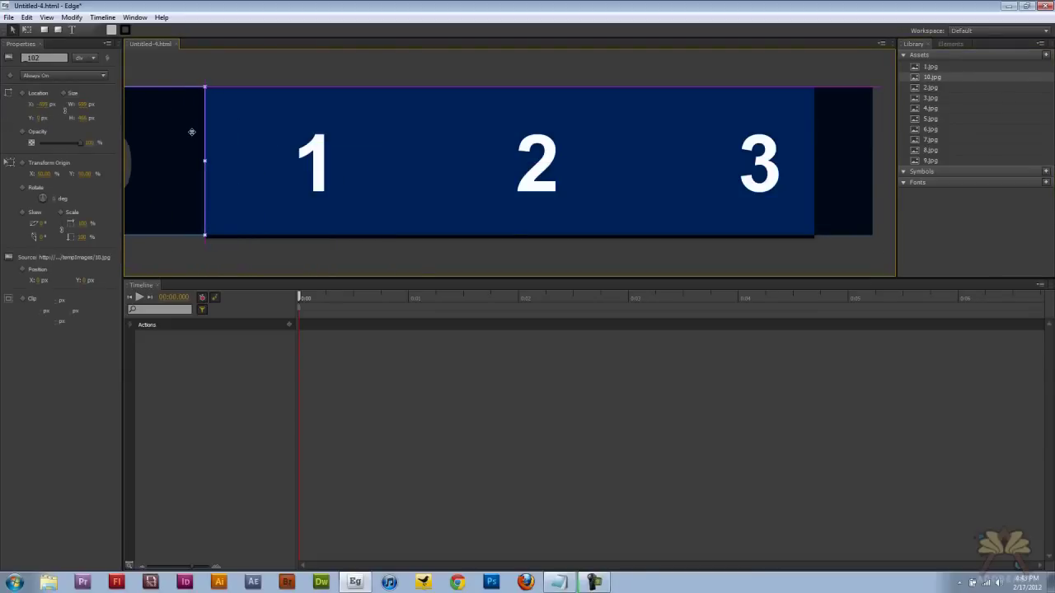
click(256, 77)
- Add a "header" label at the start of the timeline and a trigger there that stops at "header"
key(ctrl+l)
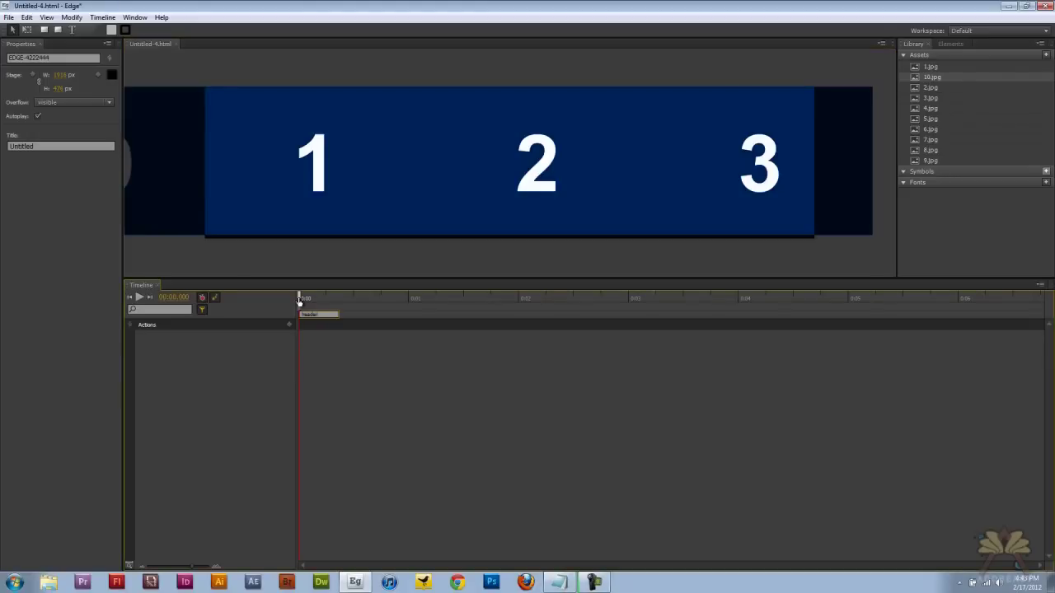
key(ctrl+t)
click(794, 194)
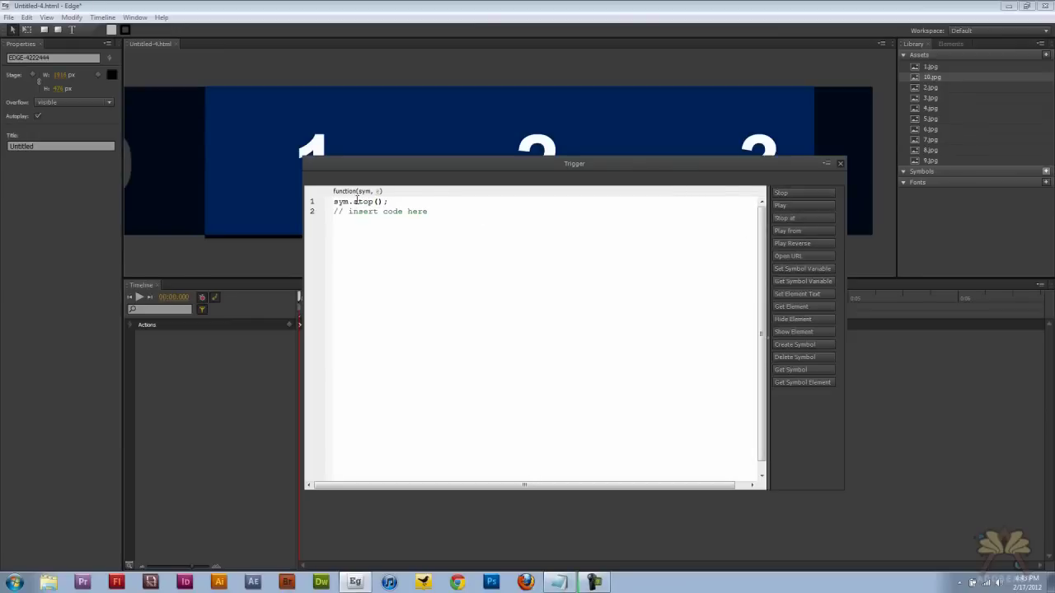
text("header")
click(840, 166)
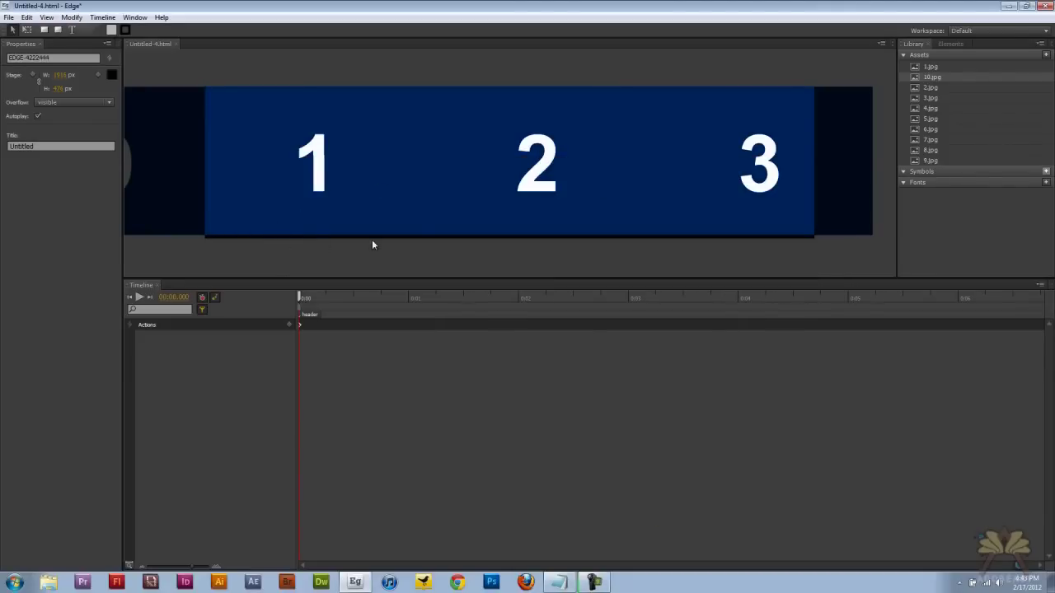
- Add timeline labels "1" at 0.5 seconds and "2" at 1 second
drag(346, 302, 393, 298)
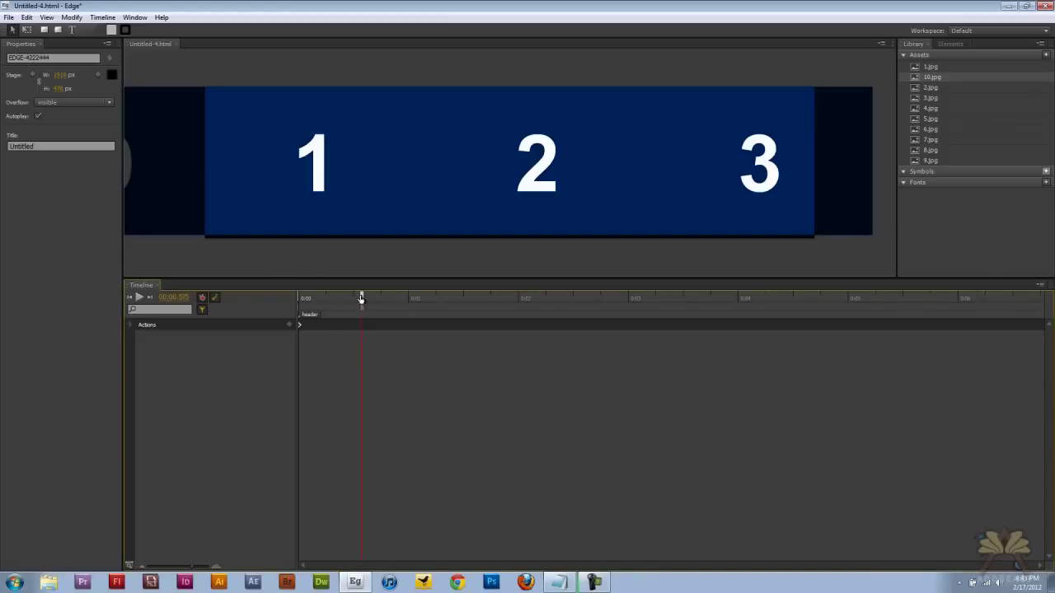
key(ctrl+l)
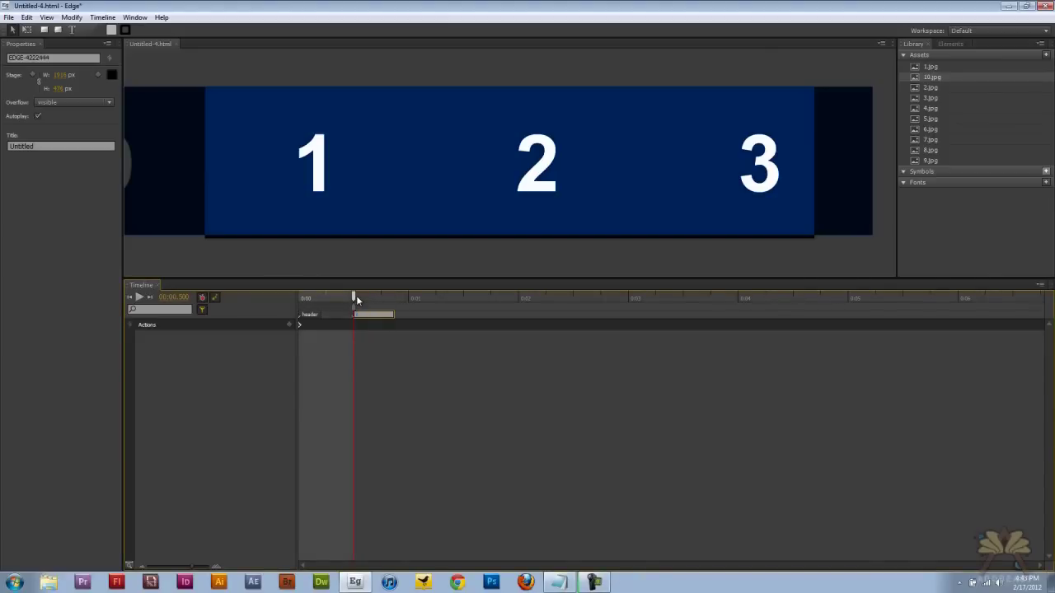
text(1)
drag(356, 295, 404, 295)
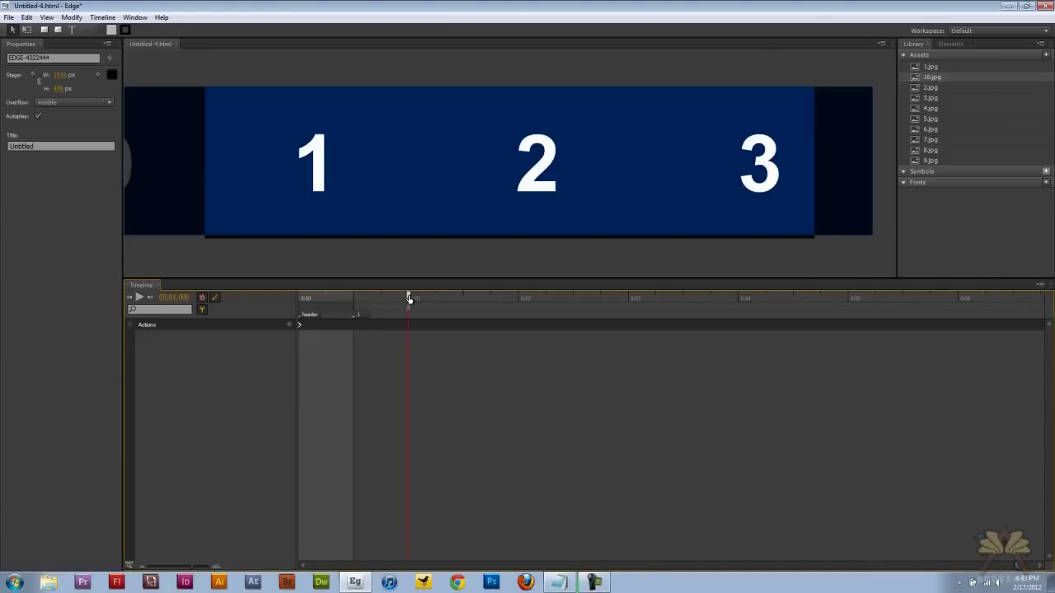
key(ctrl+t)
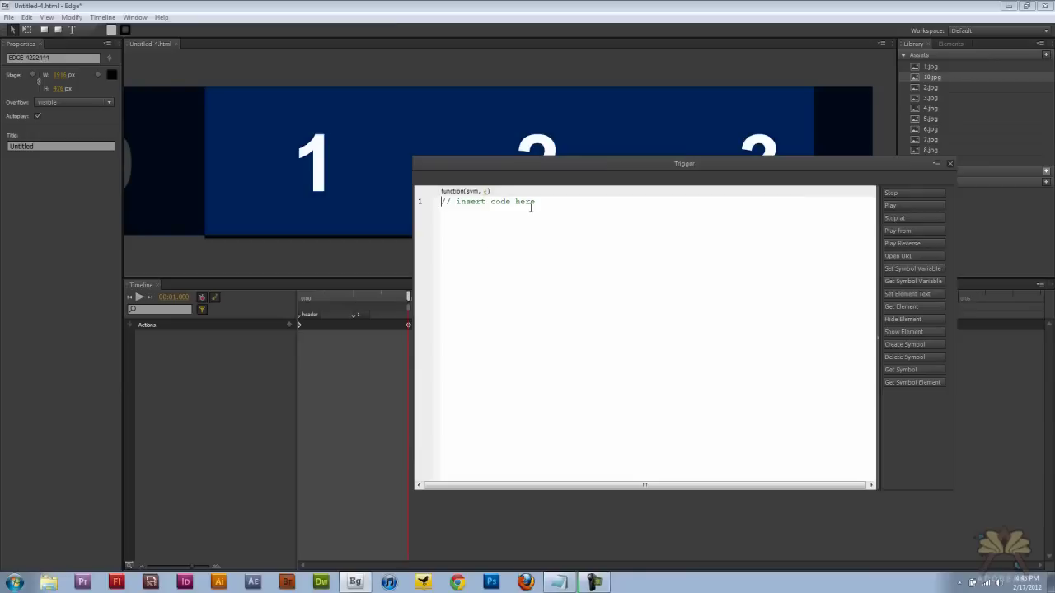
click(950, 164)
key(ctrl+l)
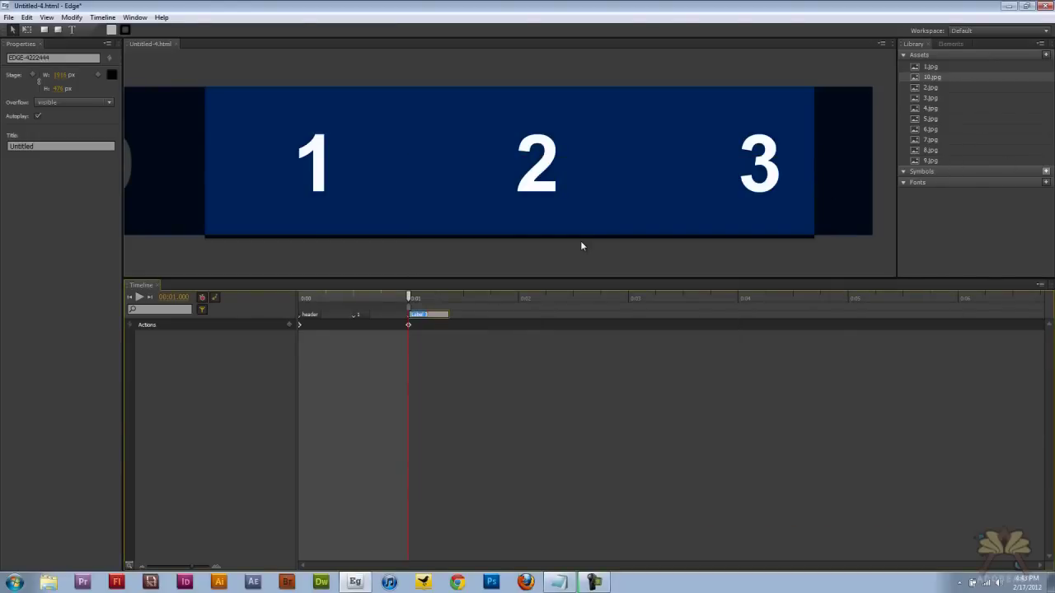
key(Return)
- Add timeline labels "3" at 1.5 seconds and "4" at 2 seconds
drag(518, 296, 470, 297)
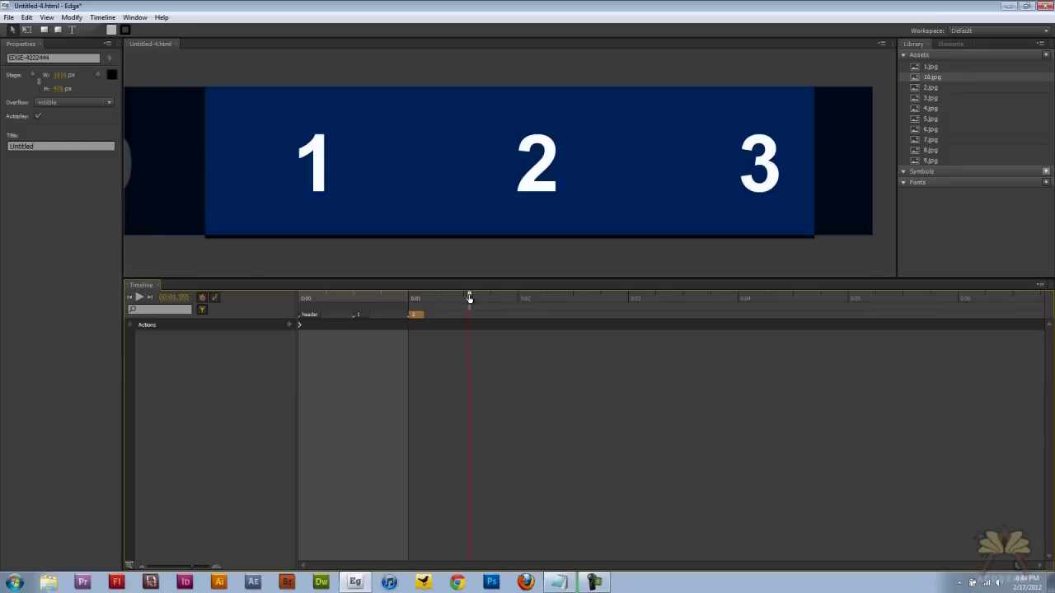
key(ctrl+l)
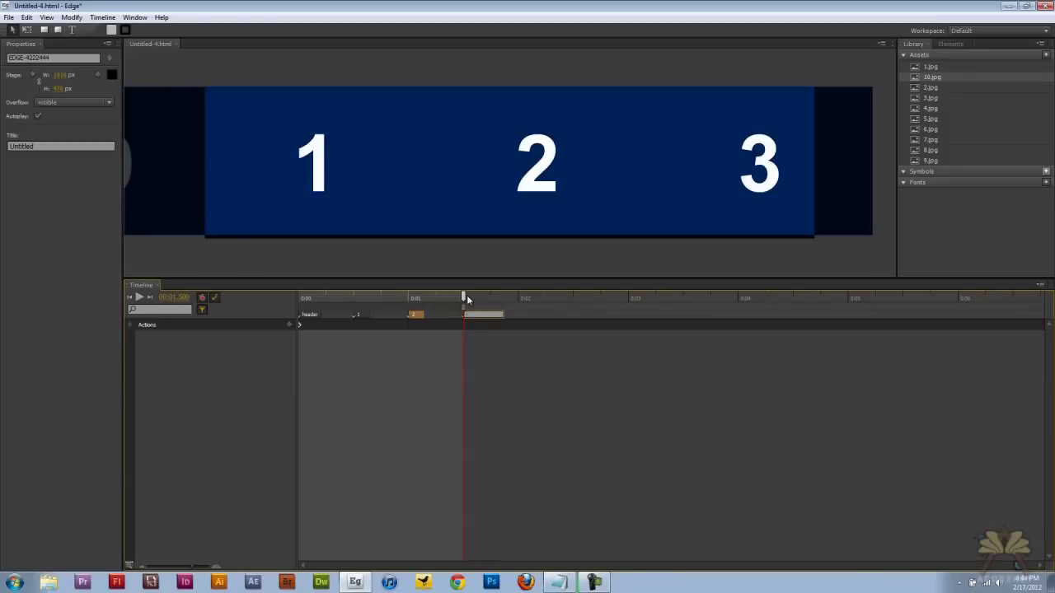
text(3)
key(Return)
drag(467, 295, 519, 303)
key(ctrl+l)
text(4)
key(Return)
- Keyframe image 3's location at 0.5 and 0.6 seconds, moving it just outside the stage's right edge at 0.6 seconds
click(354, 296)
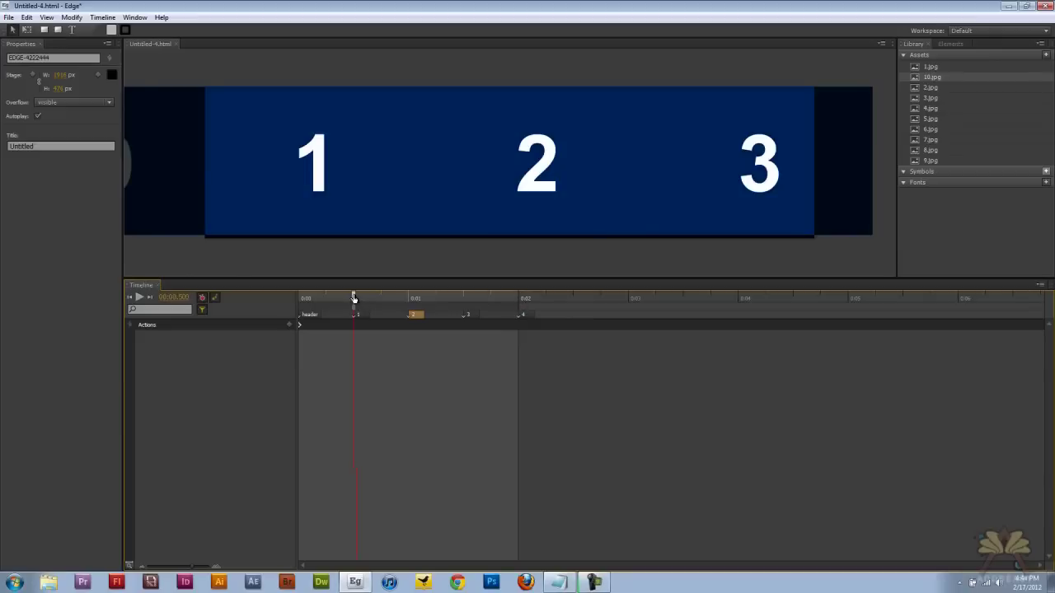
drag(197, 572, 203, 572)
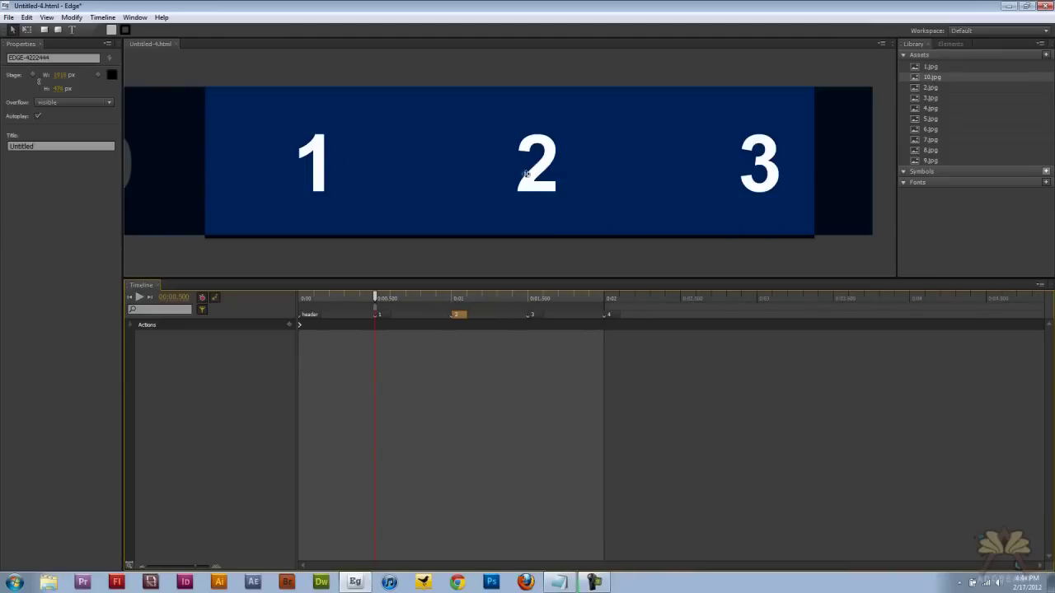
click(742, 168)
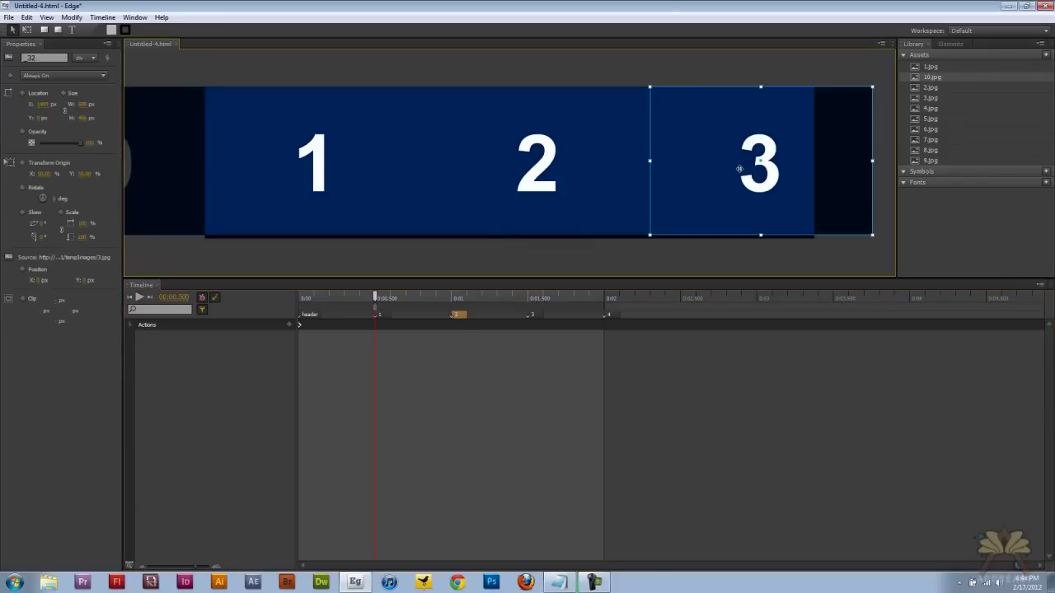
click(22, 93)
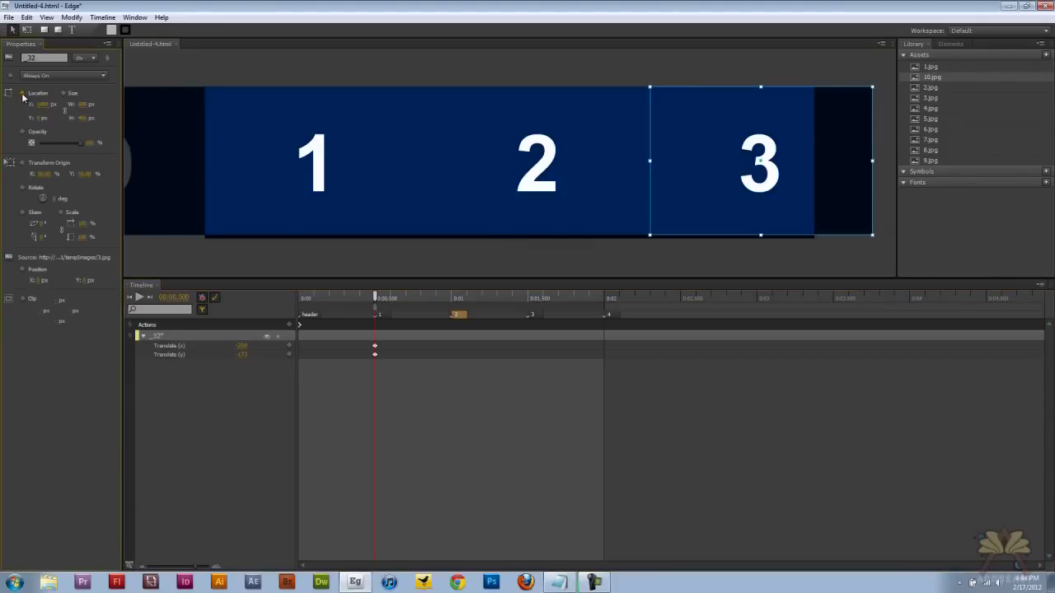
drag(379, 297, 390, 298)
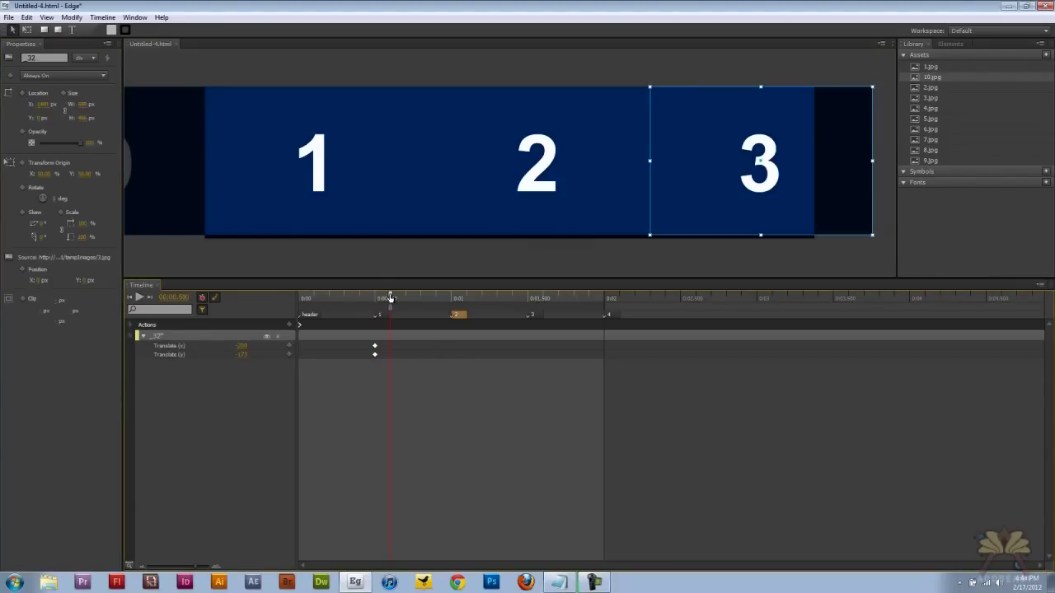
click(23, 93)
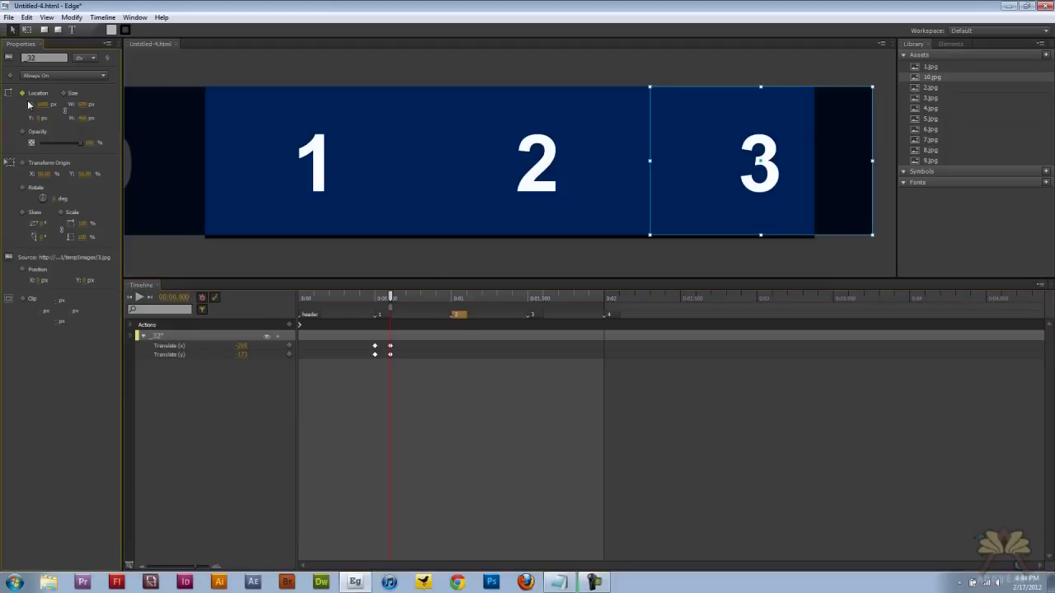
click(42, 104)
key(Return)
- Keyframe image 2's location at 0.5 and 0.6 seconds, setting its X position to 1400 px at 0.6 seconds
click(376, 299)
click(495, 207)
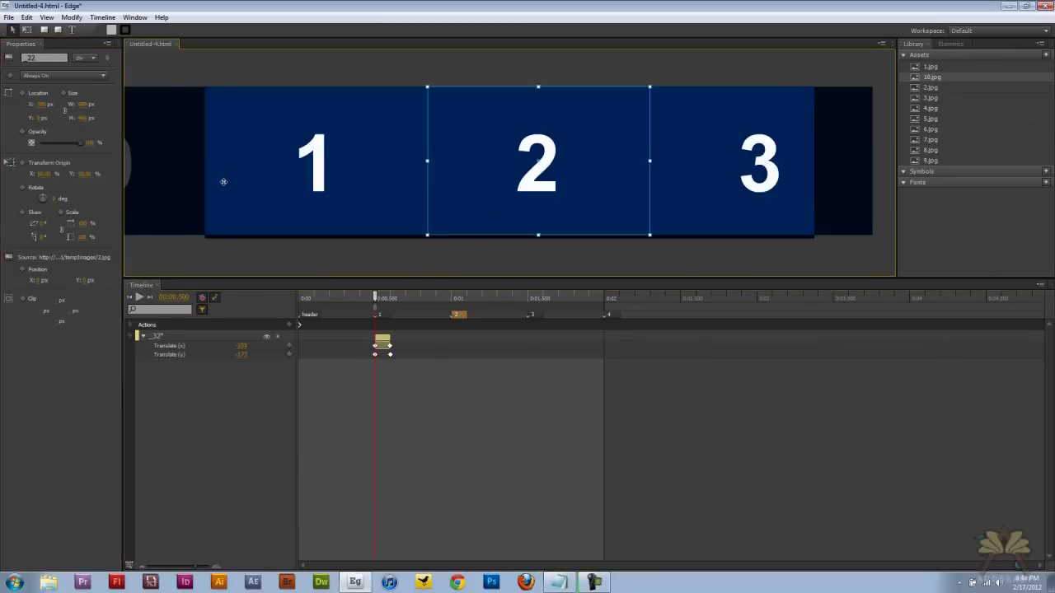
click(723, 176)
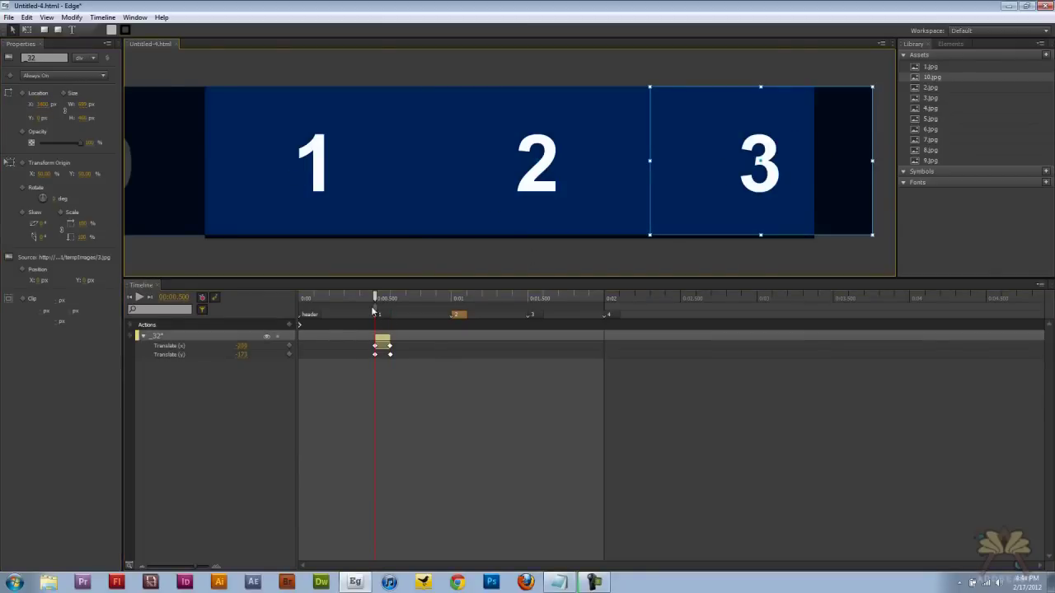
click(22, 93)
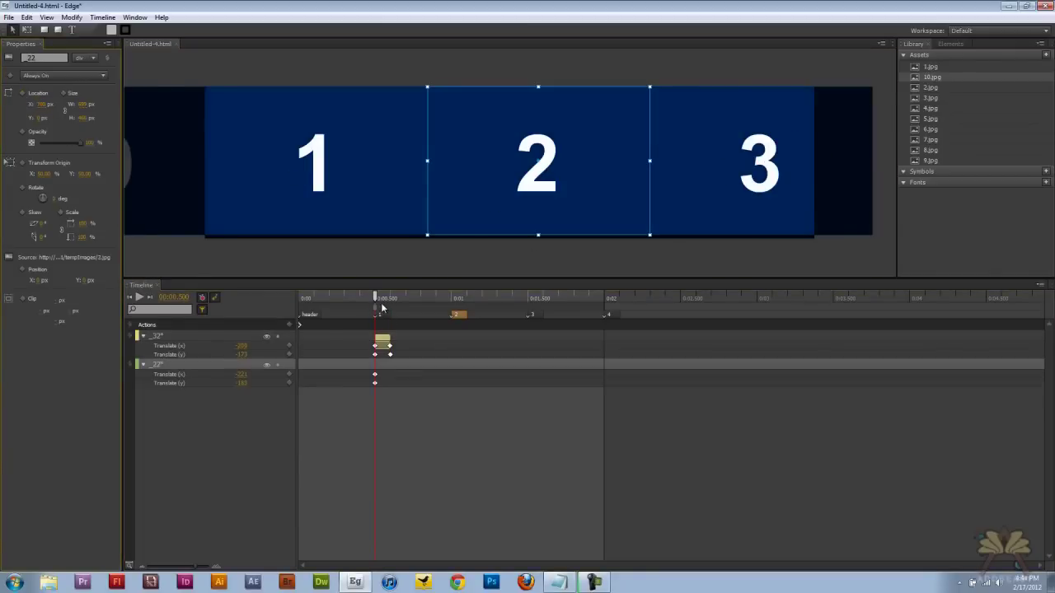
drag(381, 307, 390, 303)
click(22, 93)
click(42, 104)
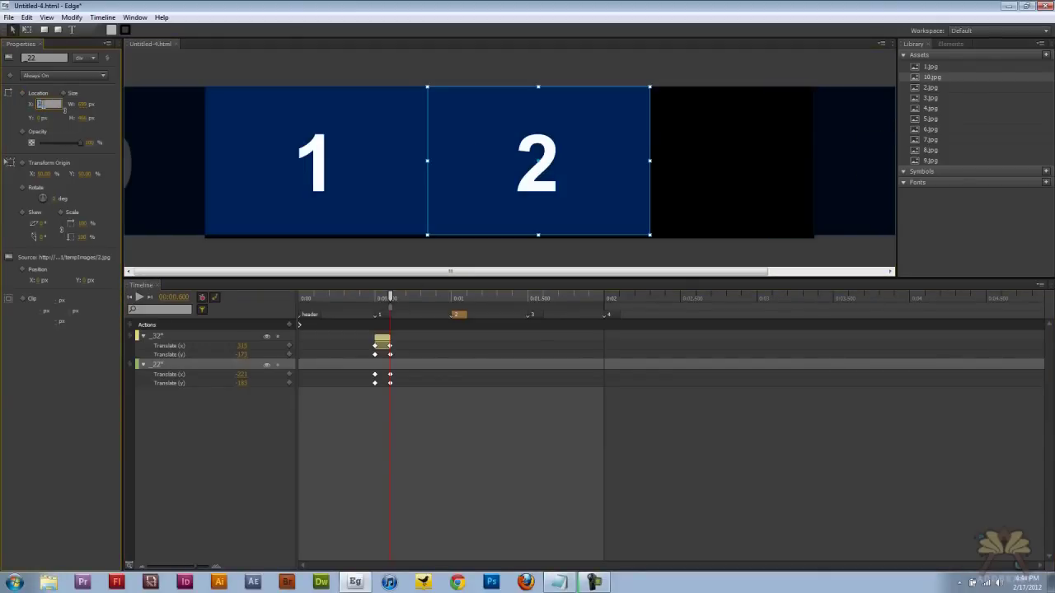
text(1400)
key(Return)
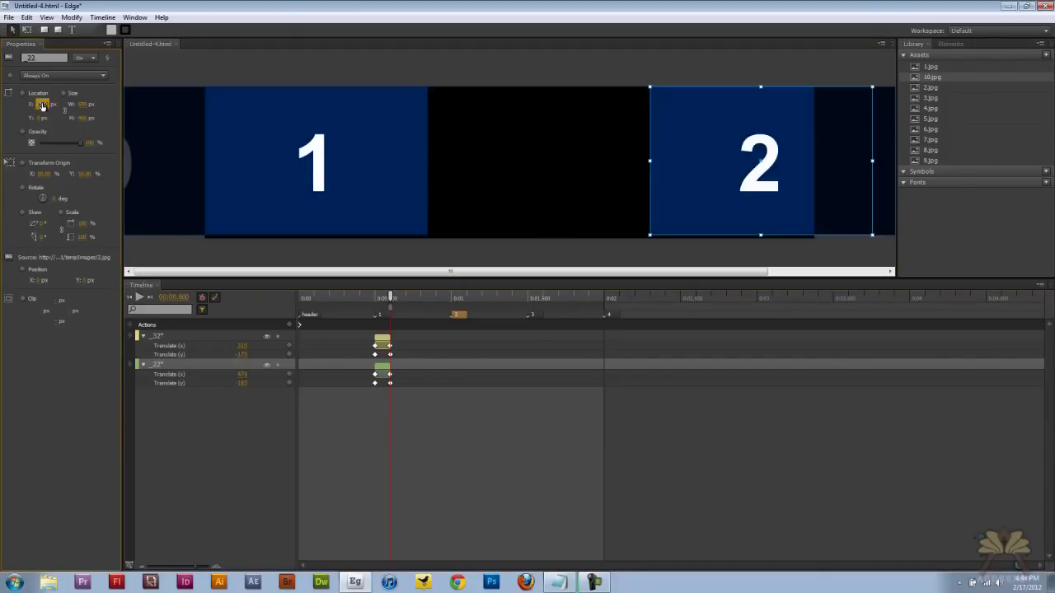
click(479, 76)
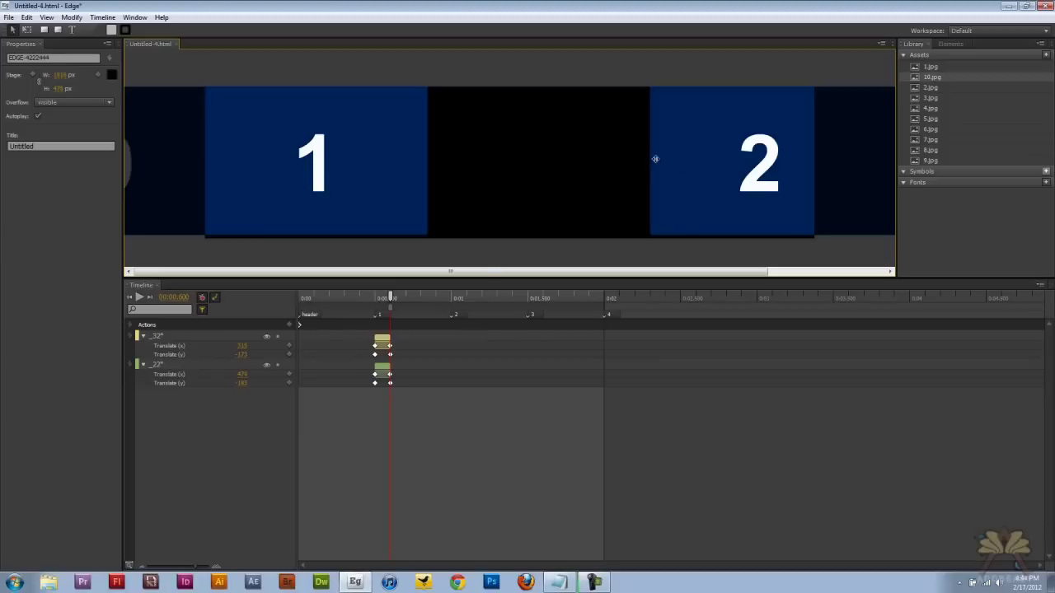
- Keyframe image 1's location at 0.5 and 0.6 seconds, moving it to X 700 px, directly left of image 2, at 0.6 seconds
click(330, 177)
click(379, 299)
drag(379, 298, 375, 298)
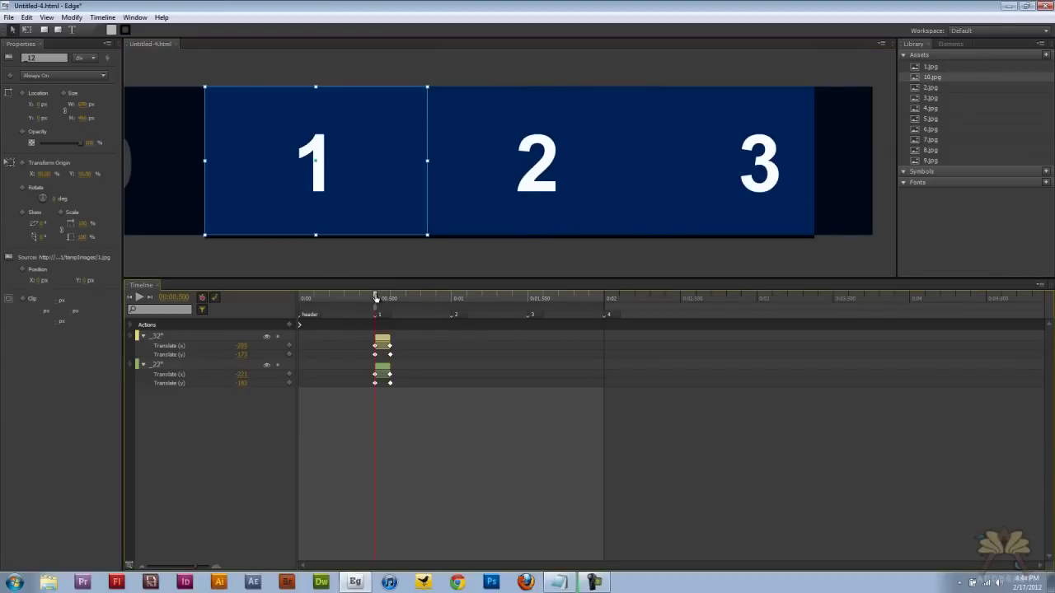
click(22, 92)
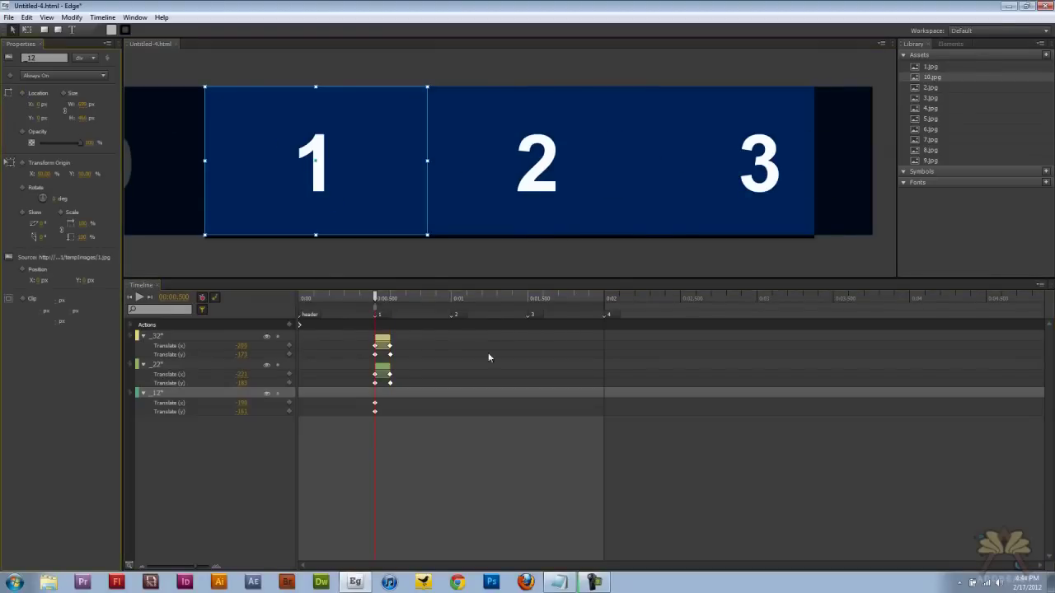
click(390, 298)
click(22, 92)
click(45, 105)
text(540)
key(Return)
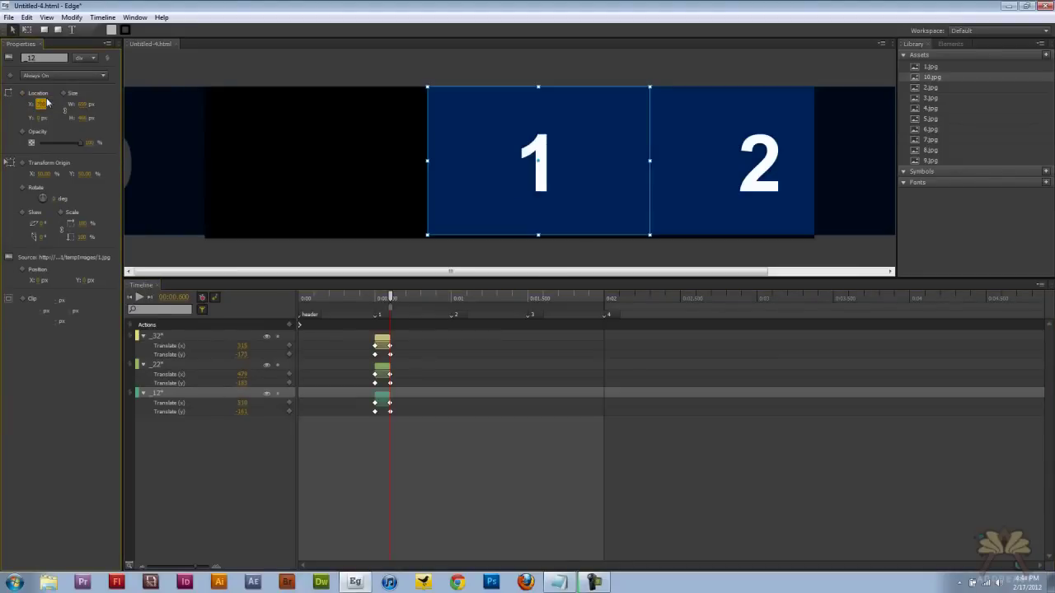
click(363, 62)
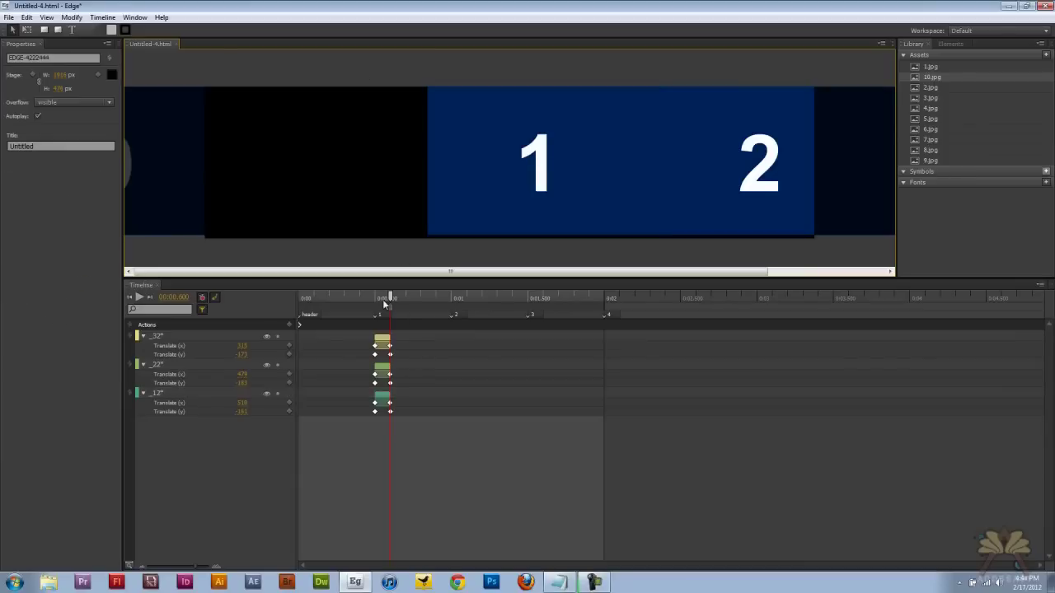
- Keyframe image 10's location at 0.5 and 0.6 seconds, moving it inside the stage's left edge, directly left of image 1, at 0.6 seconds
drag(382, 301, 375, 298)
click(192, 173)
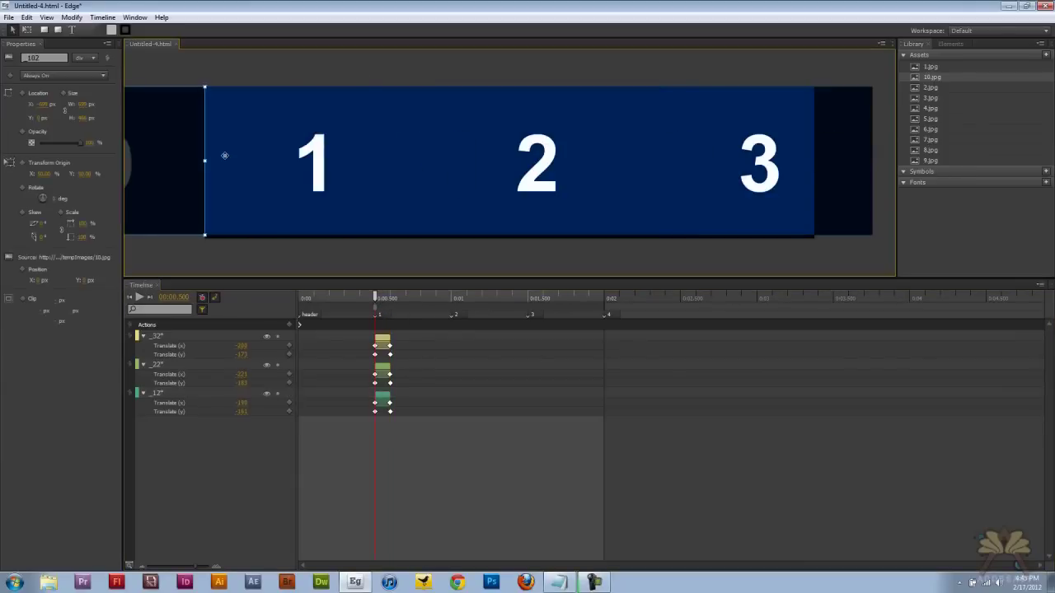
click(23, 93)
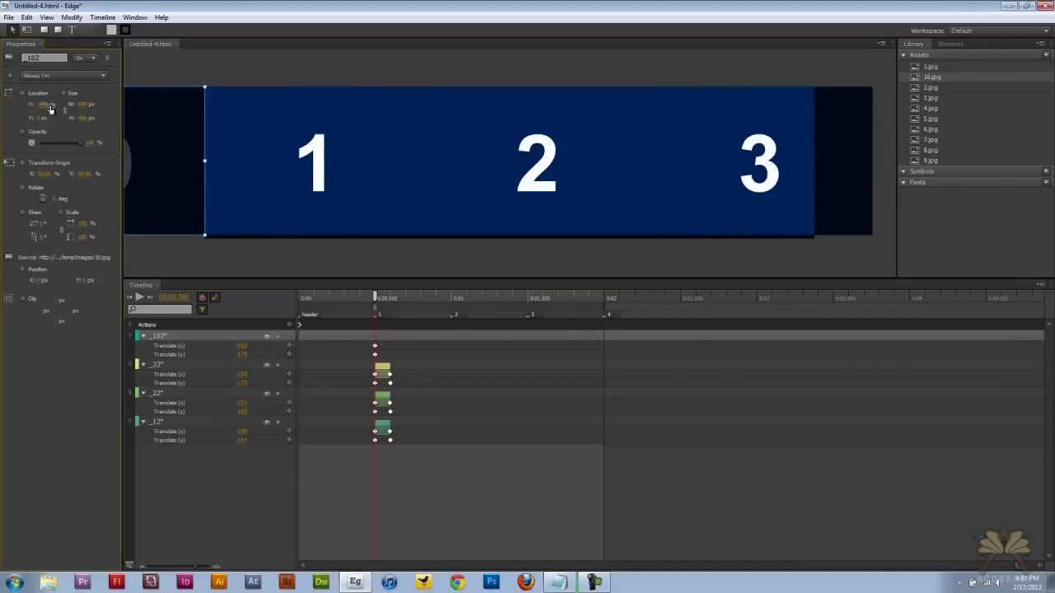
drag(375, 298, 390, 299)
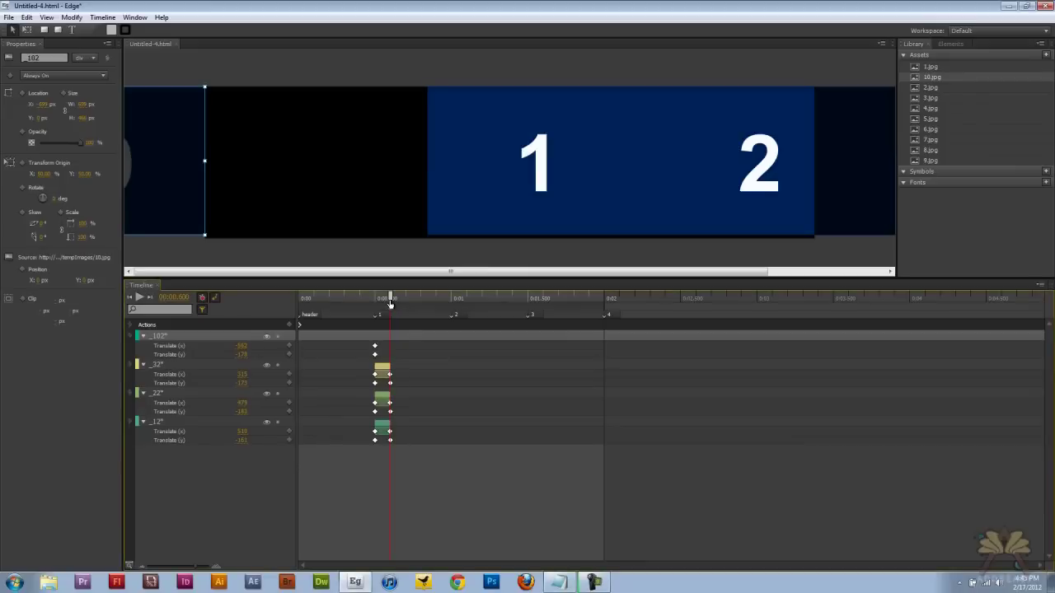
drag(51, 110, 48, 110)
click(46, 104)
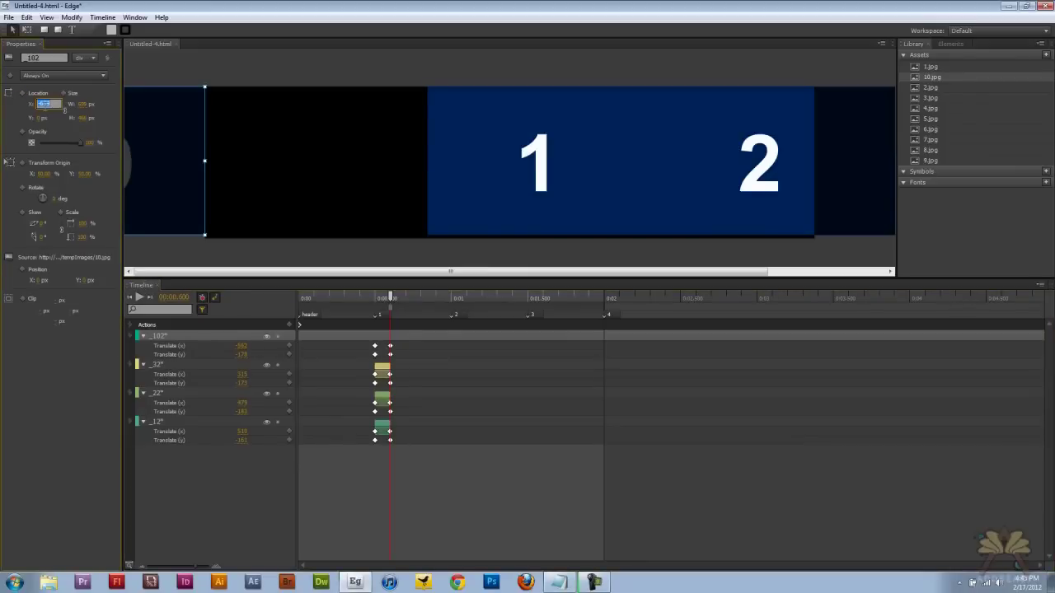
key(Return)
click(297, 66)
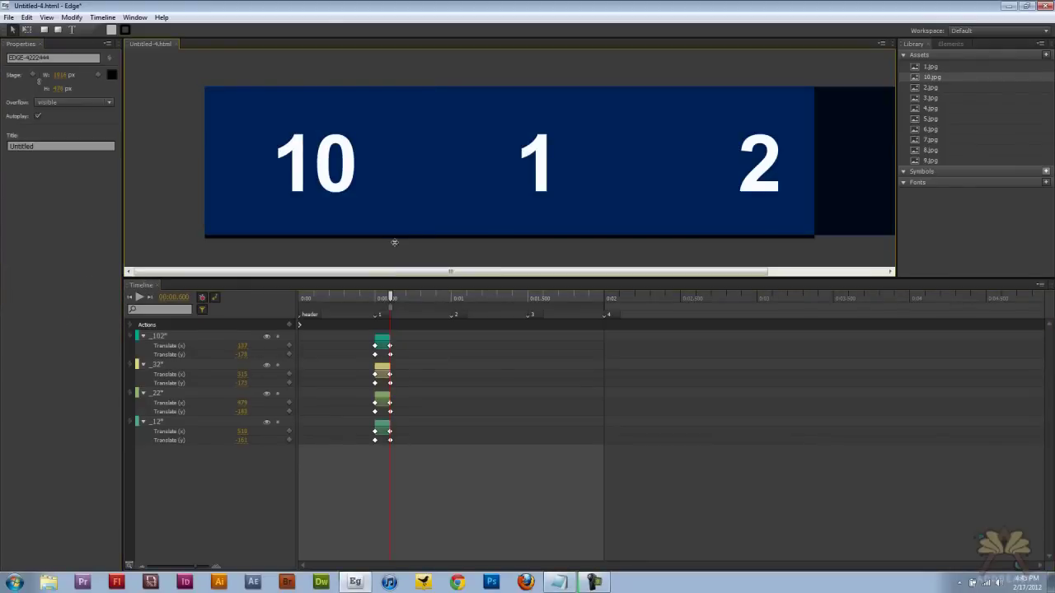
- Check the slide between 0.5 and 0.6 seconds and add a timeline trigger with a Stop action at 0.6 seconds
drag(390, 299, 375, 298)
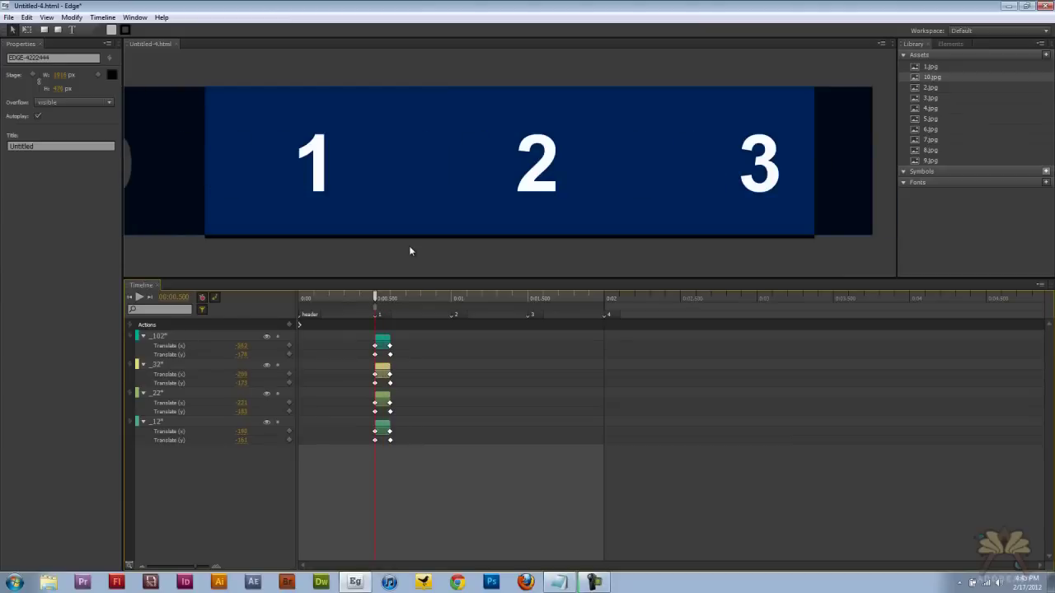
mouse_move(385, 298)
mouse_down()
mouse_move(394, 298)
mouse_move(368, 302)
mouse_move(417, 300)
mouse_move(379, 299)
mouse_move(391, 302)
mouse_up()
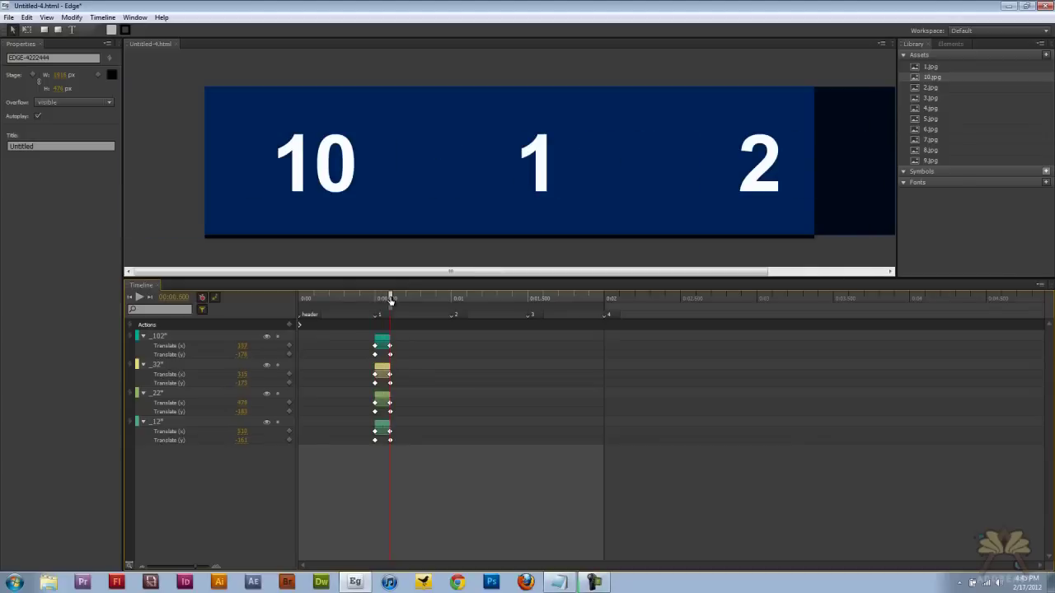
key(ctrl+t)
click(901, 194)
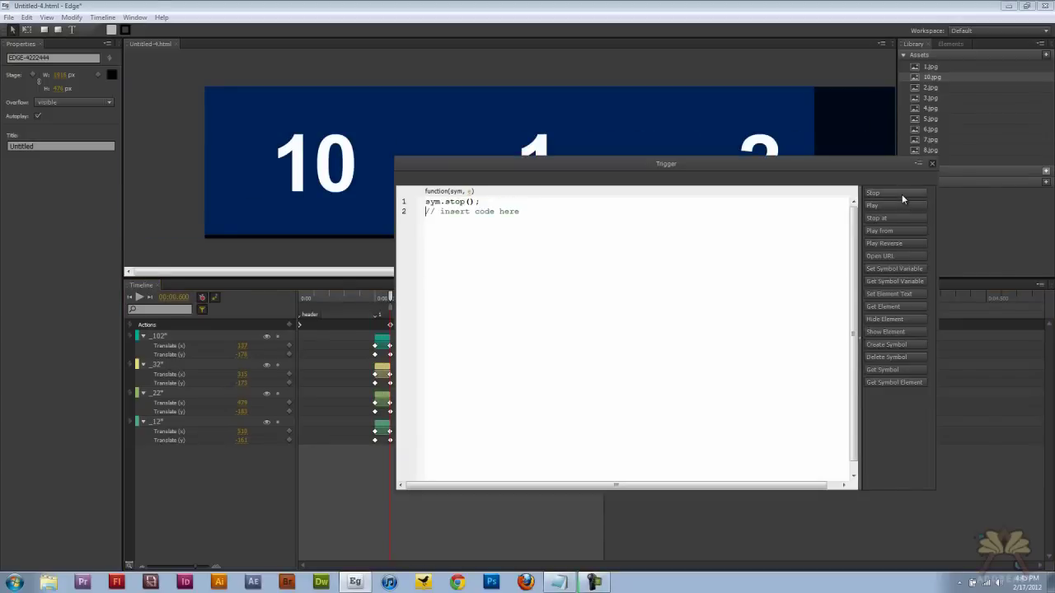
click(932, 164)
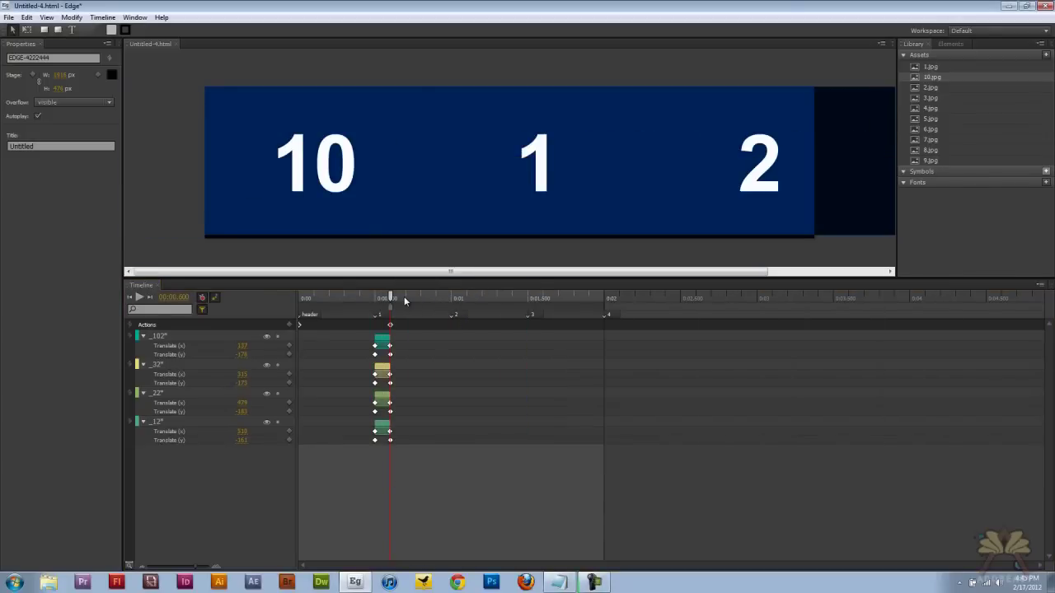
- With the playhead at 1 second, place 9.jpg just outside the stage's left edge, directly left of image 10
drag(390, 298, 452, 311)
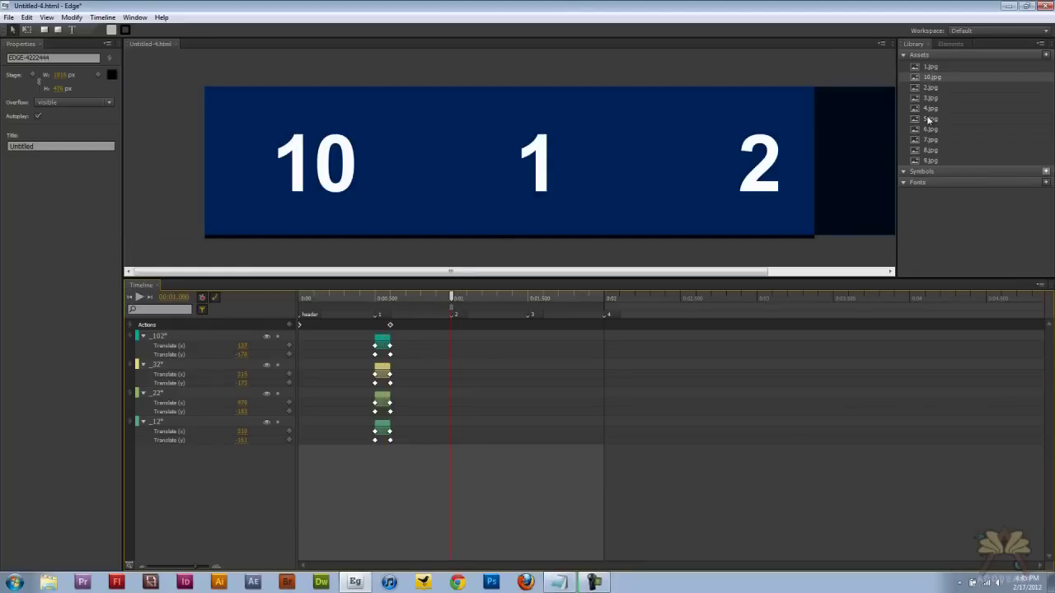
click(930, 161)
drag(911, 165, 159, 150)
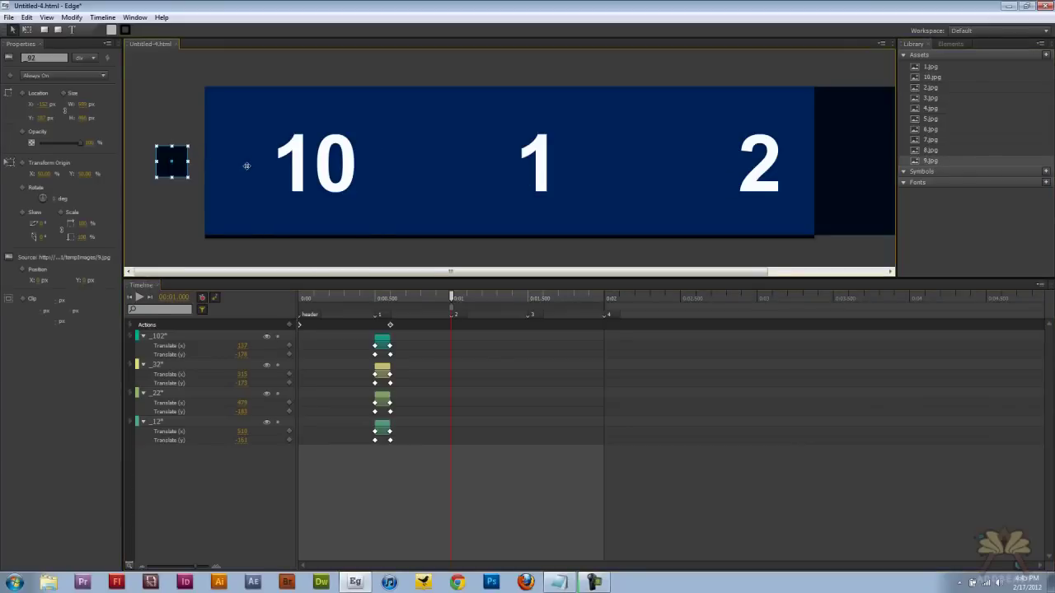
drag(313, 176, 158, 122)
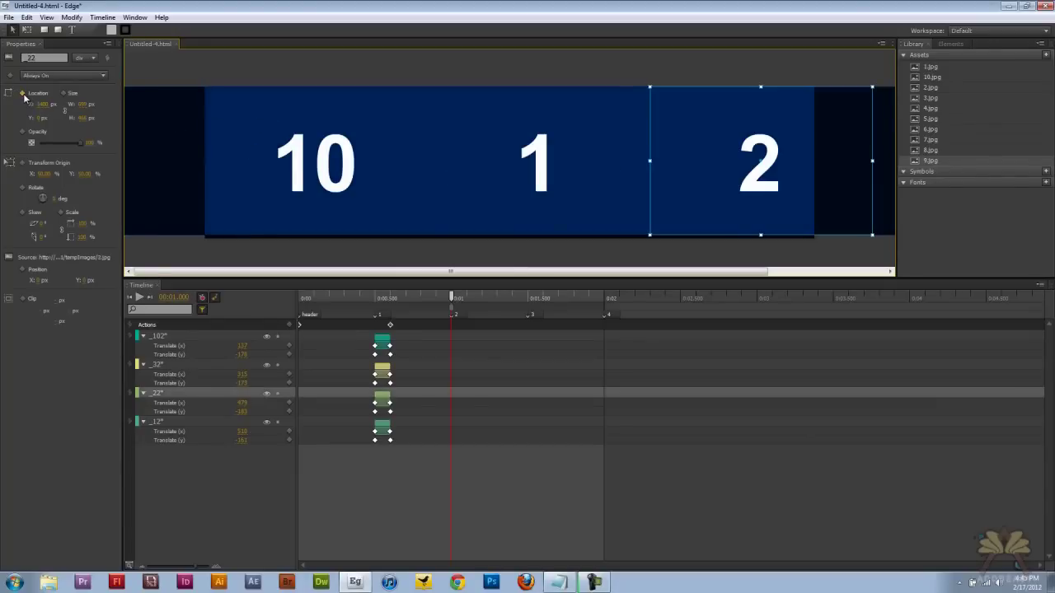
- Keyframe the locations of images 2, 1 and 10 at 1 and 1.1 seconds, shifting each one slot to the right at 1.1 seconds
click(23, 95)
click(46, 103)
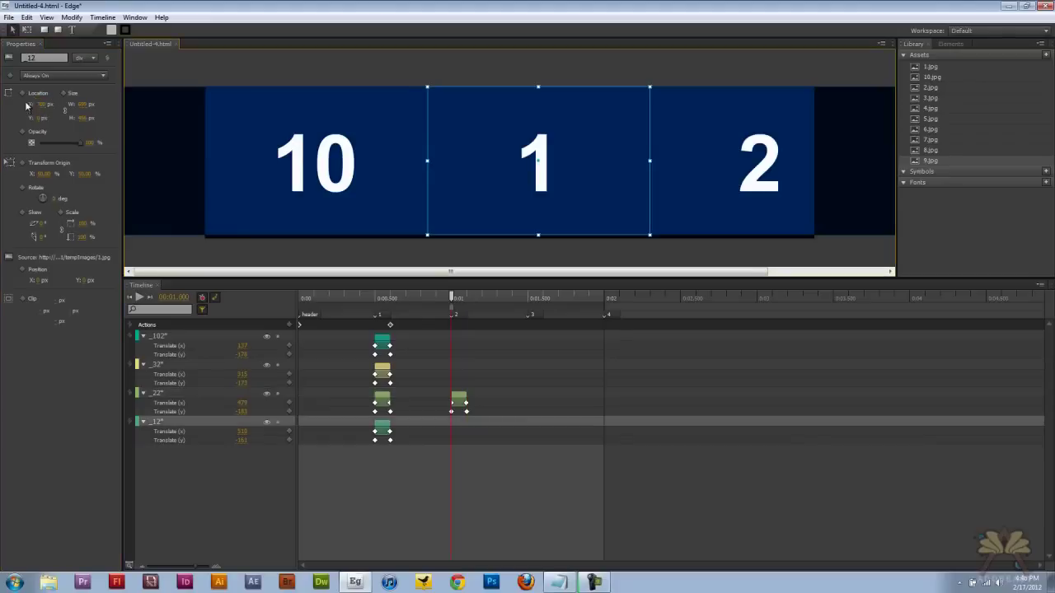
drag(452, 296, 466, 297)
click(23, 95)
click(44, 104)
text(540)
key(Return)
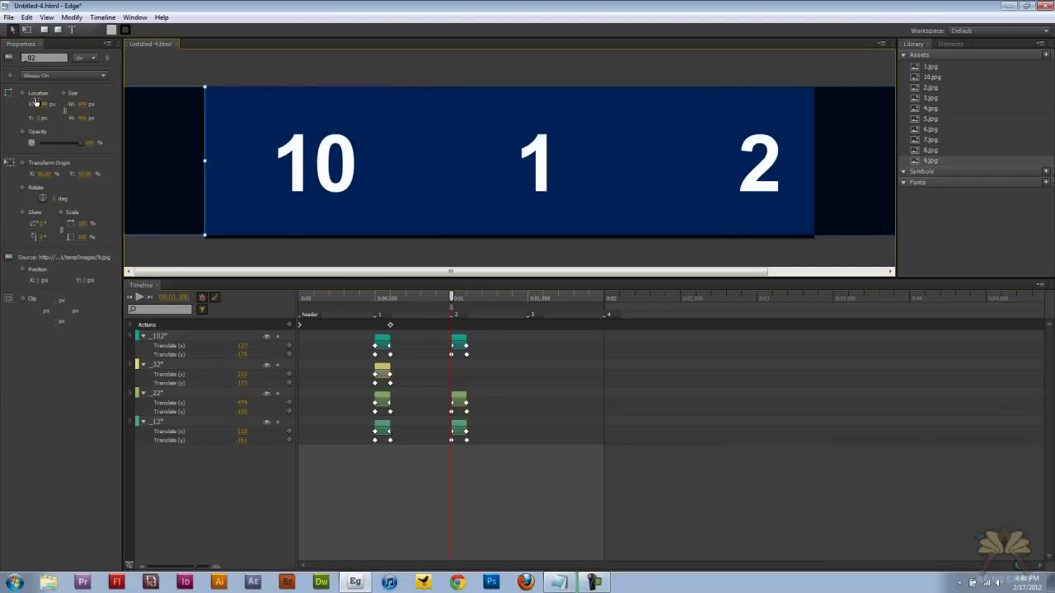
- Keyframe image 9's location at 1 and 1.1 seconds, setting its X position to 0 px at 1.1 seconds
click(24, 95)
click(466, 302)
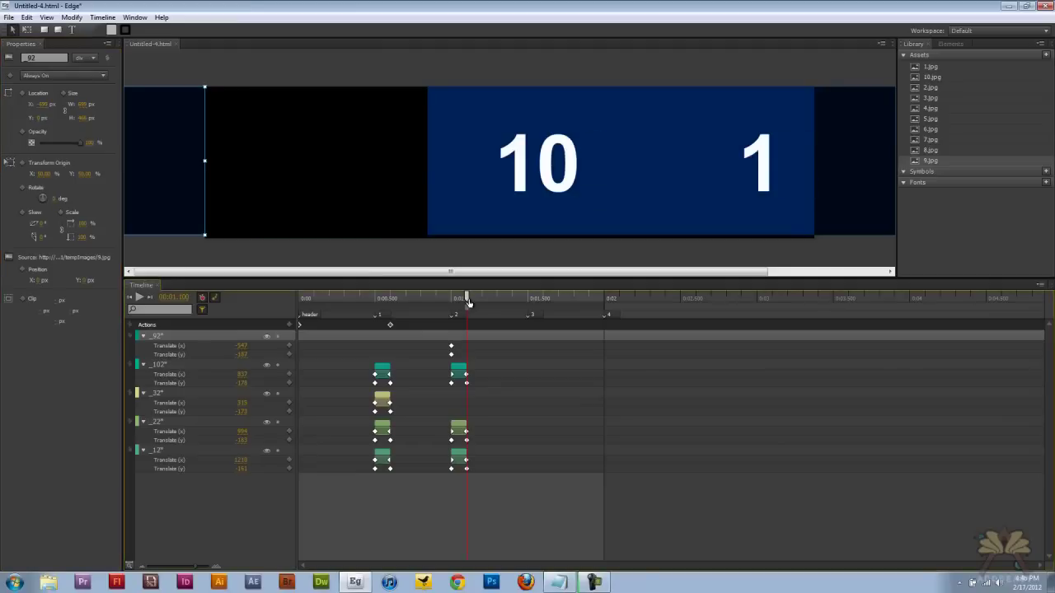
click(23, 95)
click(38, 105)
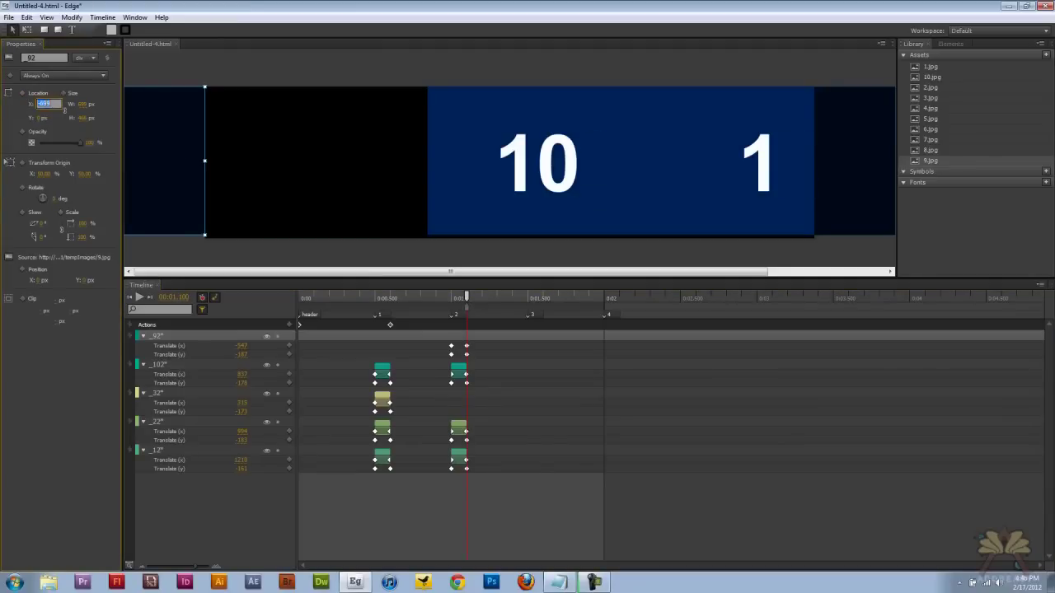
text(0)
key(Return)
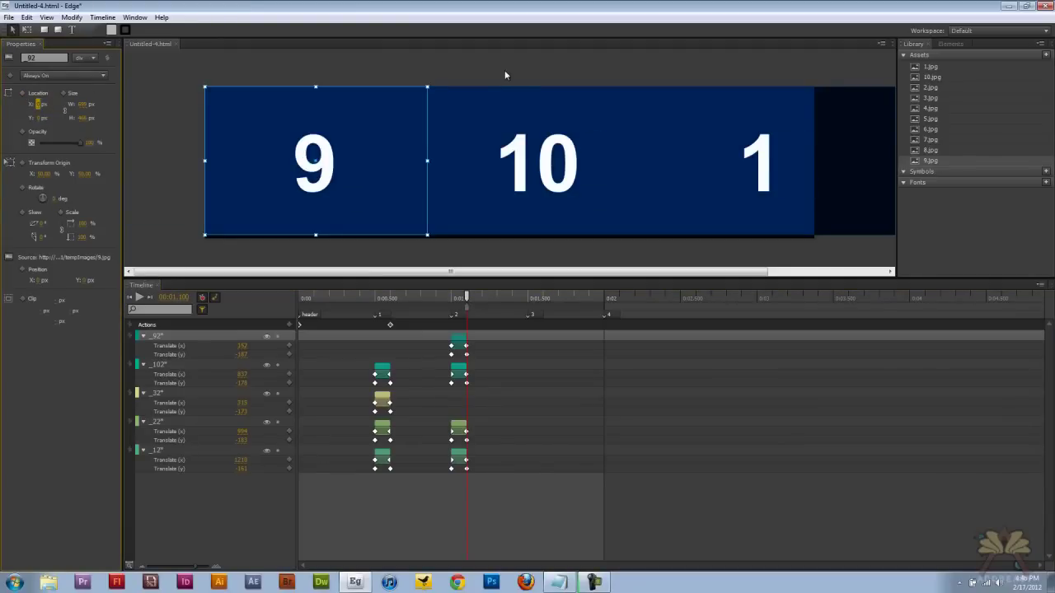
click(504, 70)
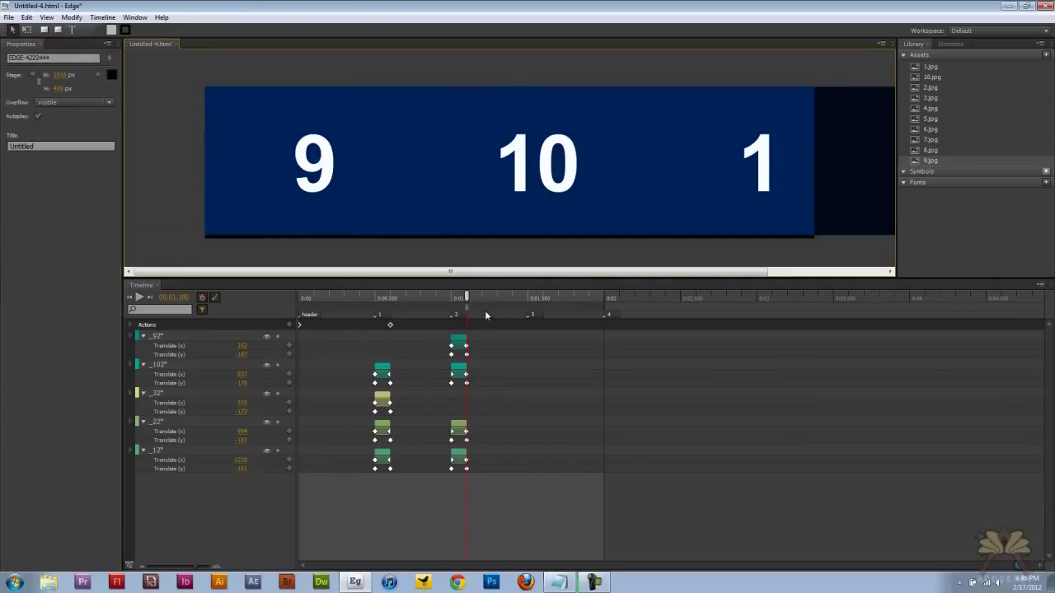
- Add a timeline trigger with a Stop action at 1.1 seconds
key(ctrl+t)
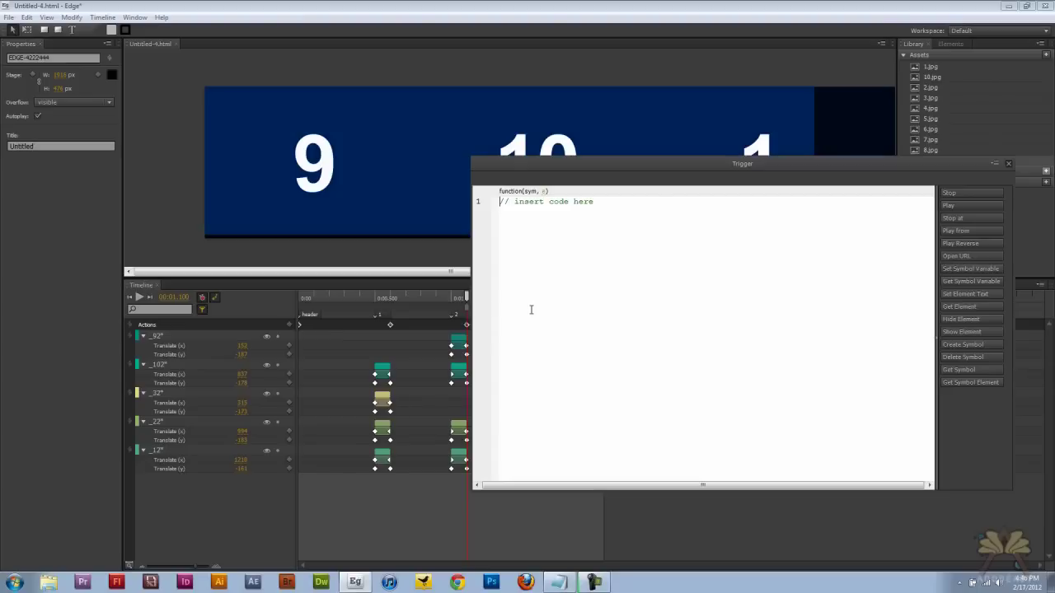
click(973, 193)
click(1008, 163)
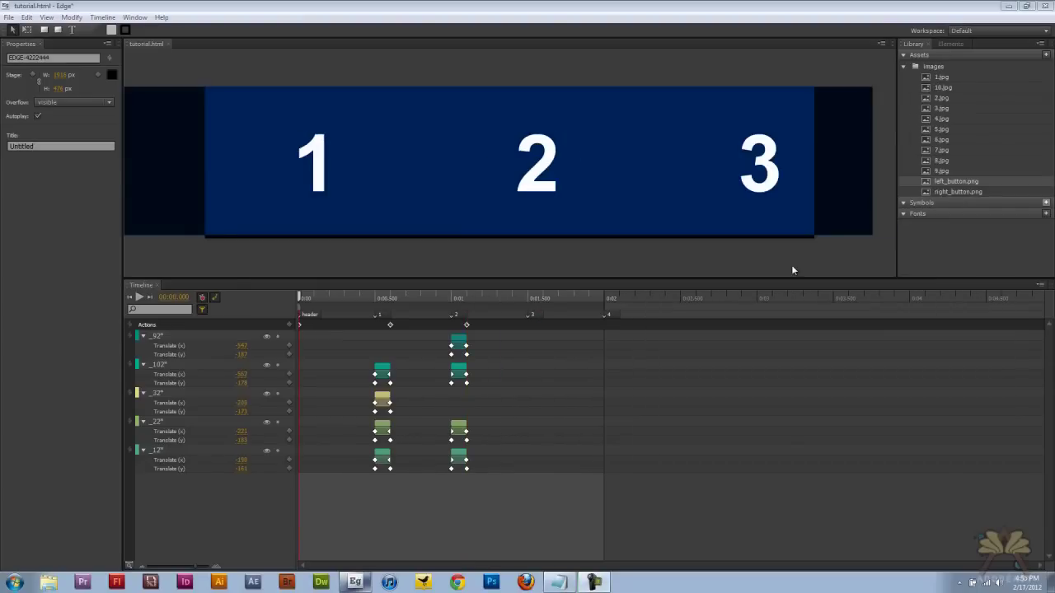
- Import the left_button and right_button images from the tutorial's images folder
click(8, 18)
click(30, 153)
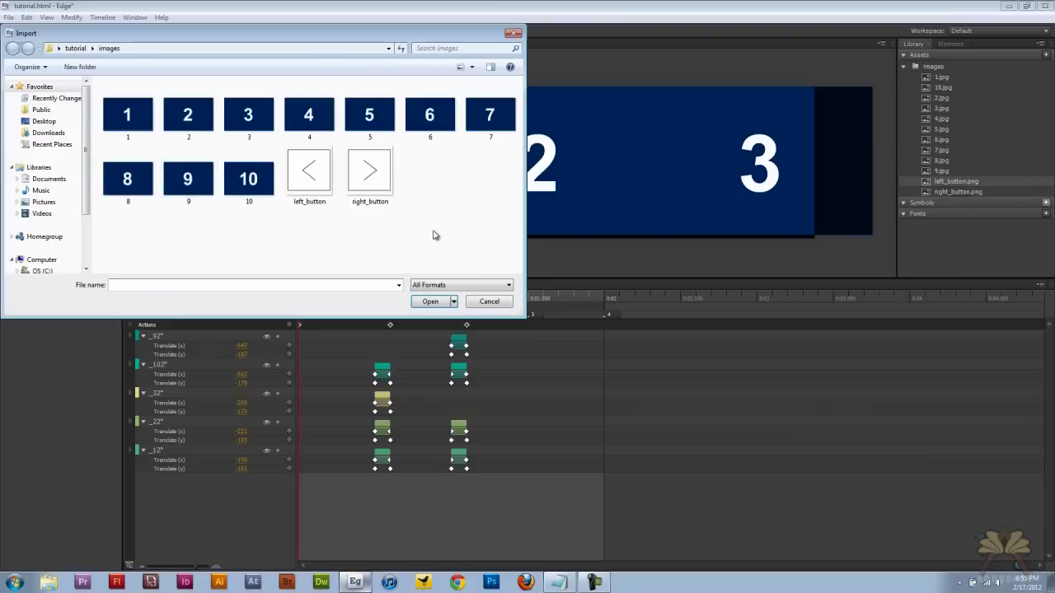
drag(306, 232, 384, 169)
click(434, 301)
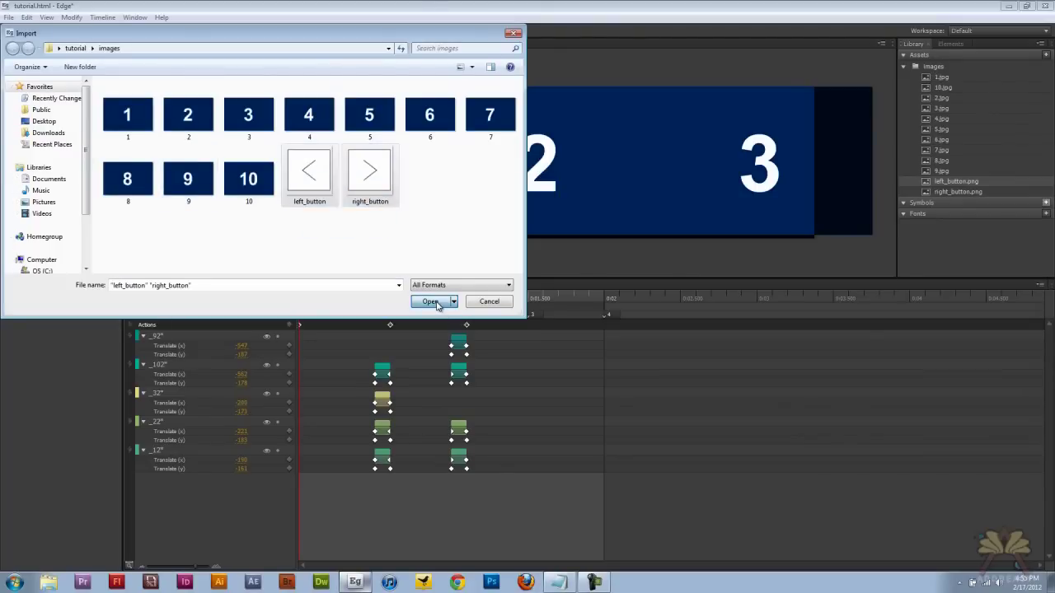
- Set the left arrow button's Y position to 175 px at the stage's left edge
click(42, 117)
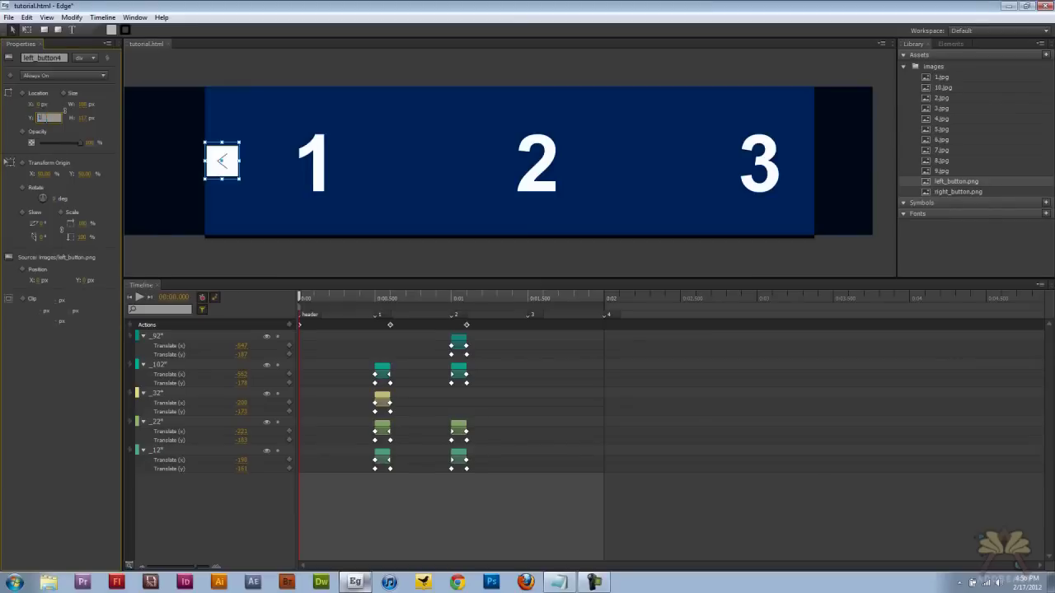
key(Return)
click(320, 59)
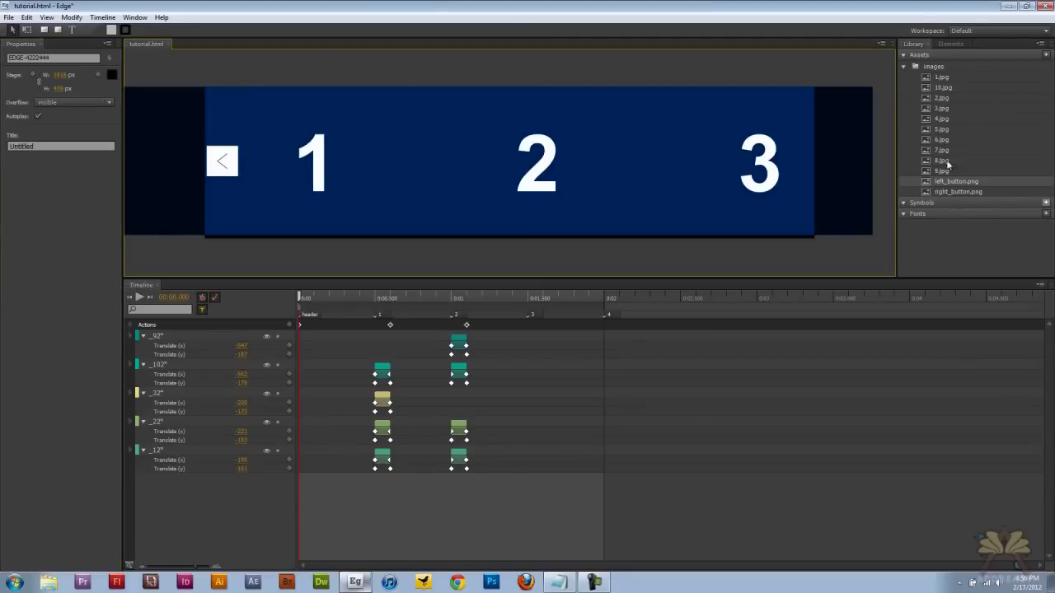
- Place right_button.png at the stage's right edge and set its Y position to 175 px
drag(953, 191, 796, 161)
click(43, 117)
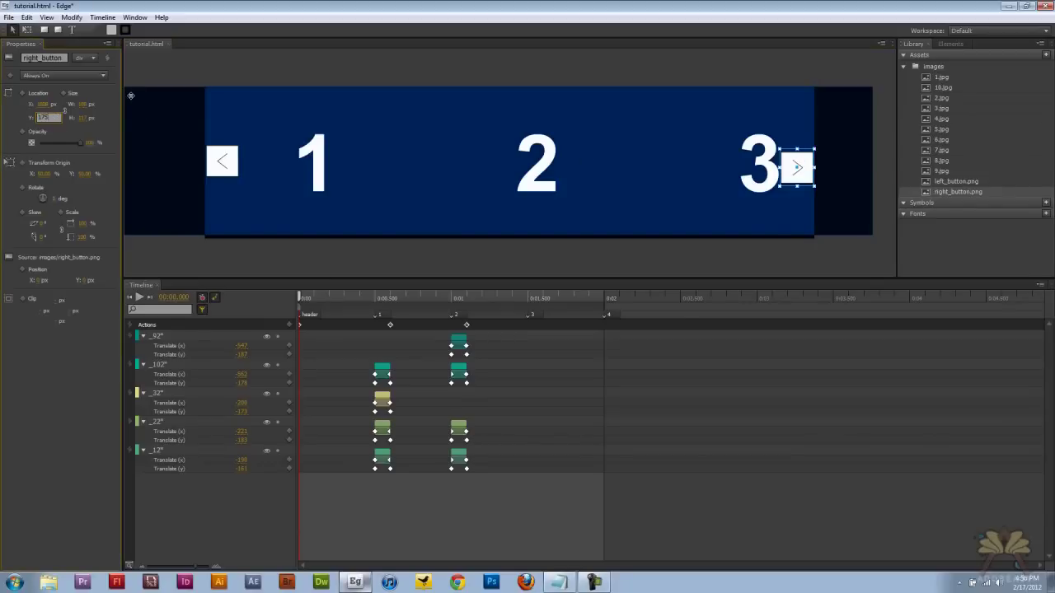
key(Return)
- Give the left arrow button a click action that calls sym.playReverse, and start entering its argument
click(221, 161)
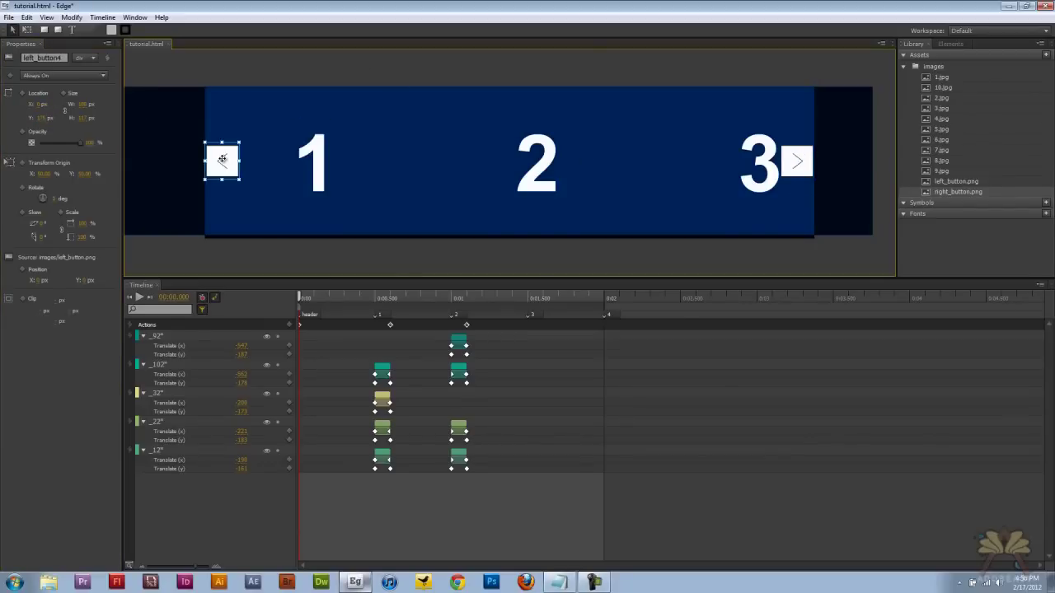
right_click(222, 159)
click(251, 204)
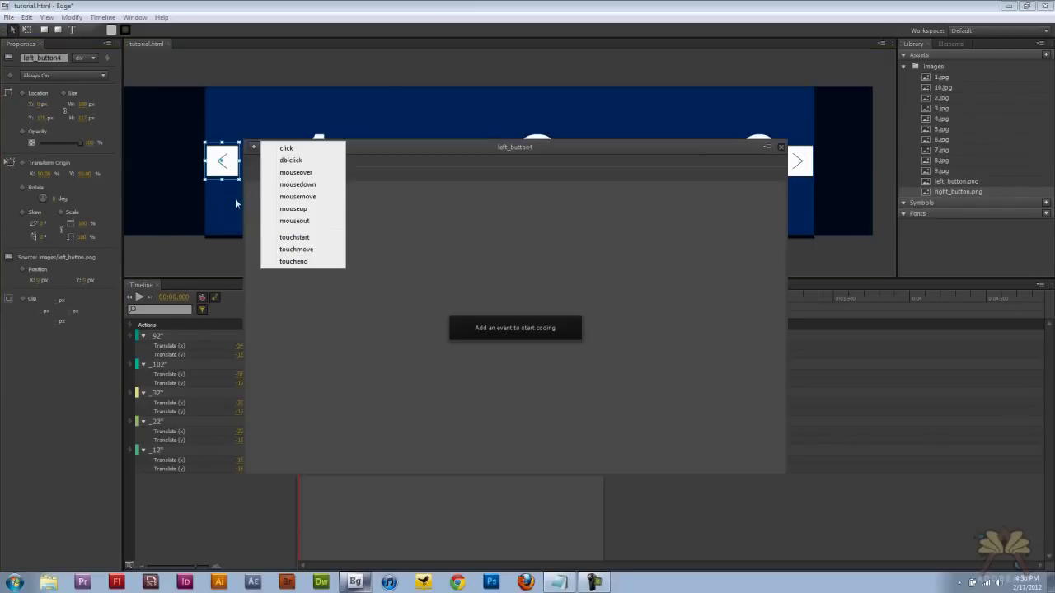
click(301, 149)
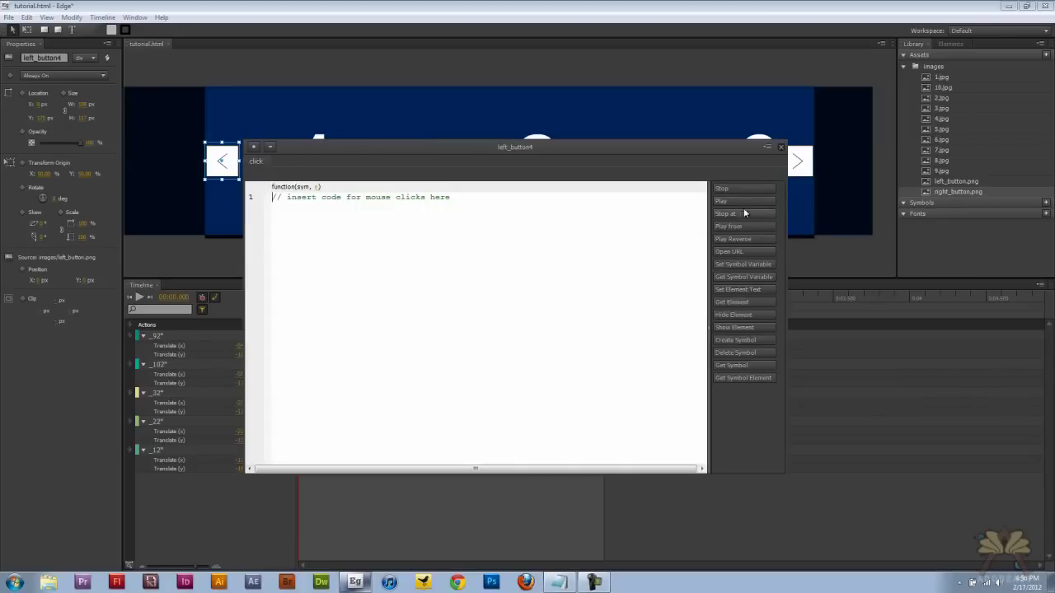
click(743, 239)
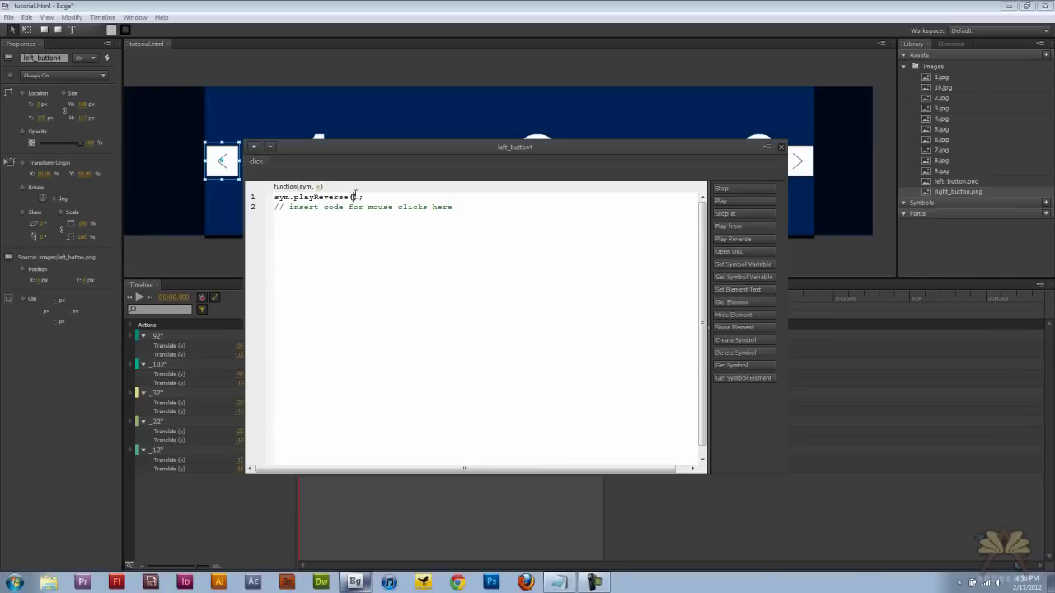
text("gosition)
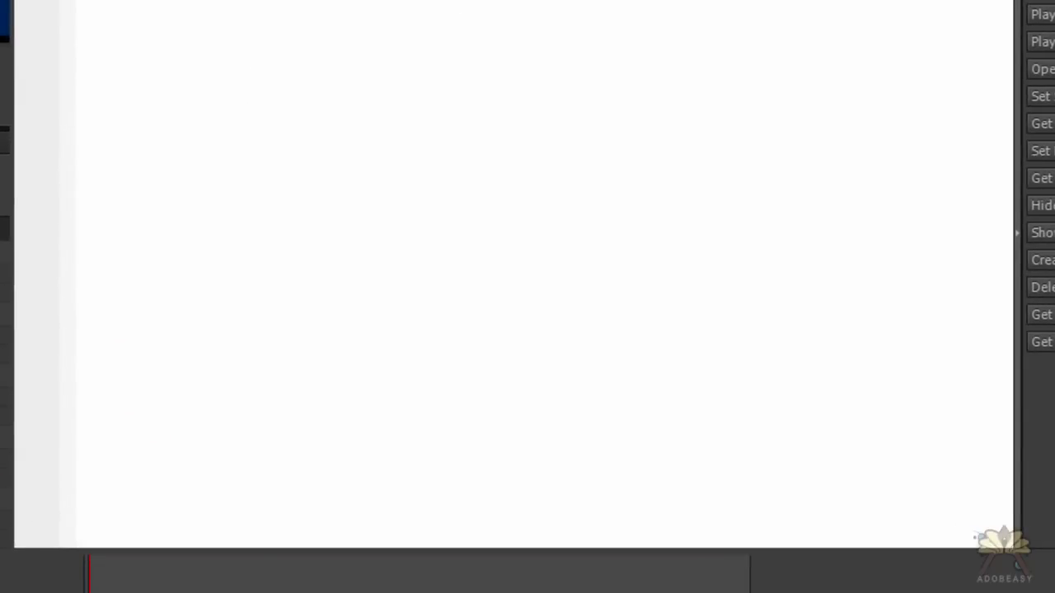
- Write sym.$("left_button4").css('cursor','pointer'); as the left arrow button's mouseover code
click(498, 4)
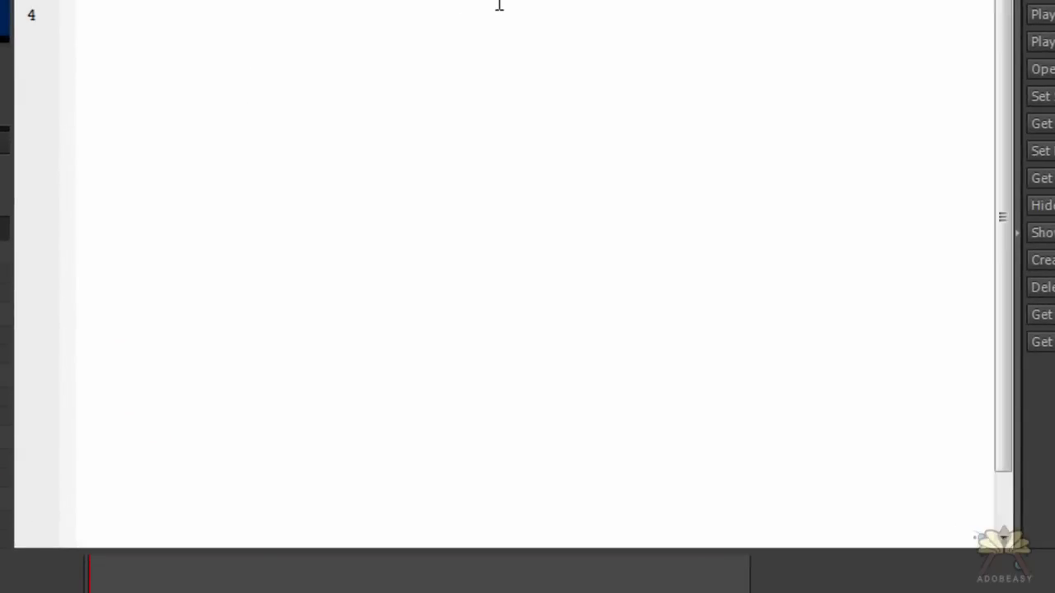
text(sym.$(left_button)
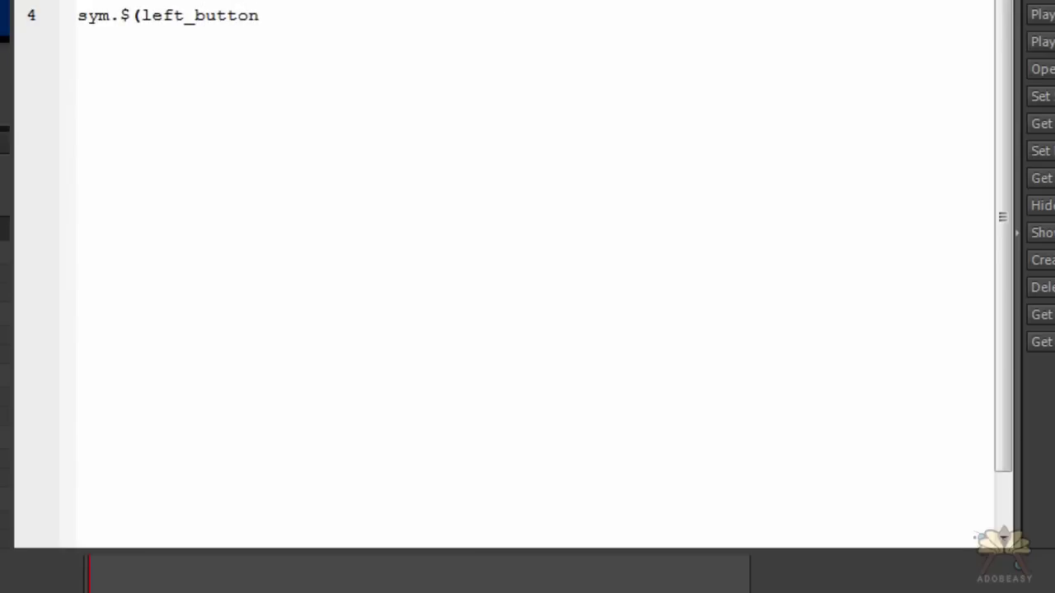
click(141, 15)
text(")
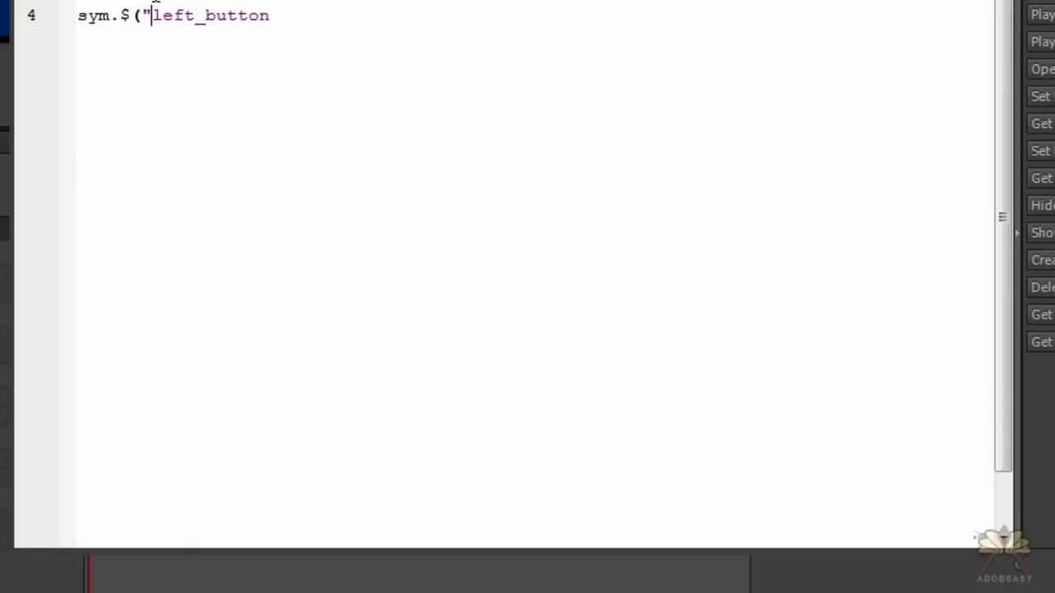
click(276, 15)
text(.)
key(BackSpace)
text(4").css)
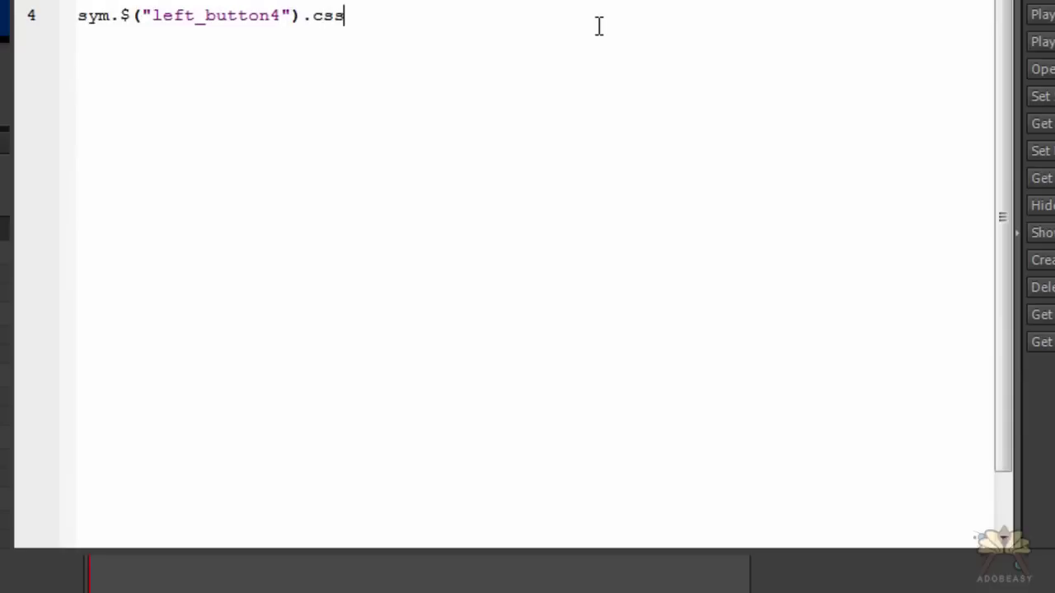
text(('cursor',)
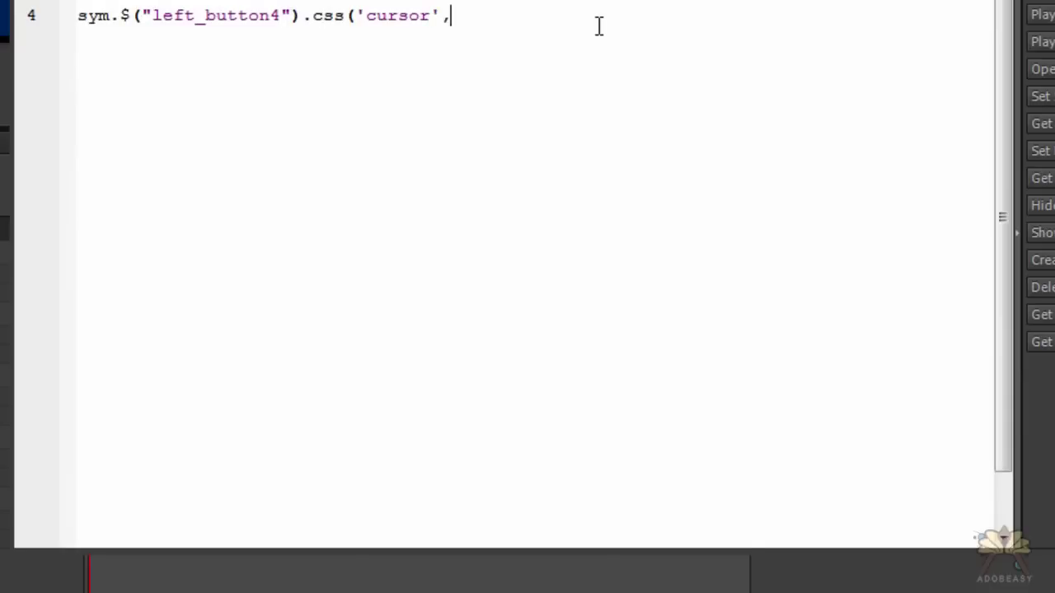
text('pointer');)
- Save the document as the tutorial HTML file, replacing the existing one, and preview it in the browser
key(ctrl+s)
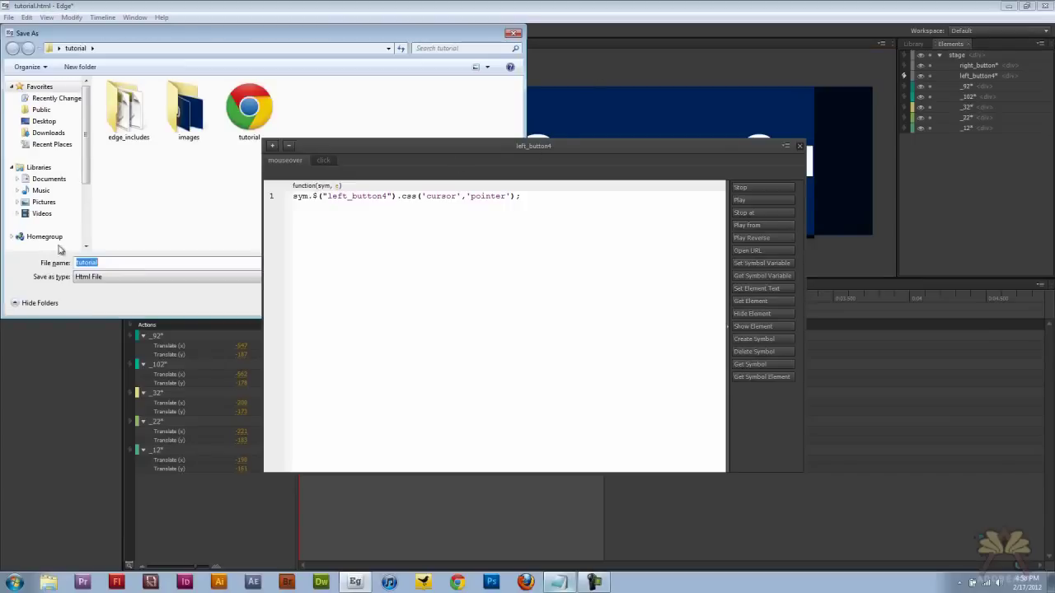
drag(449, 148, 663, 160)
click(432, 302)
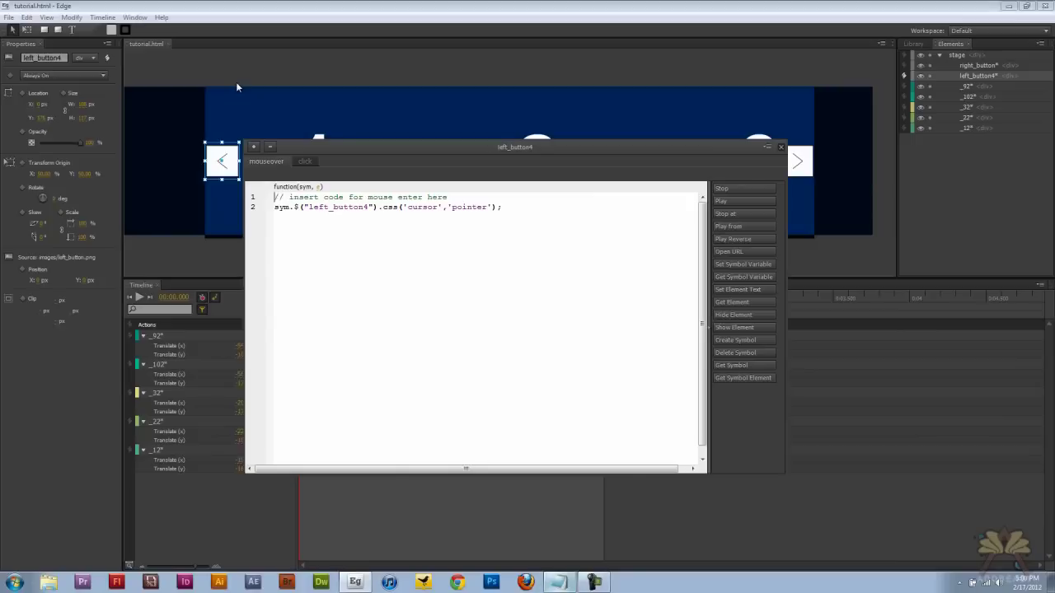
key(ctrl+Return)
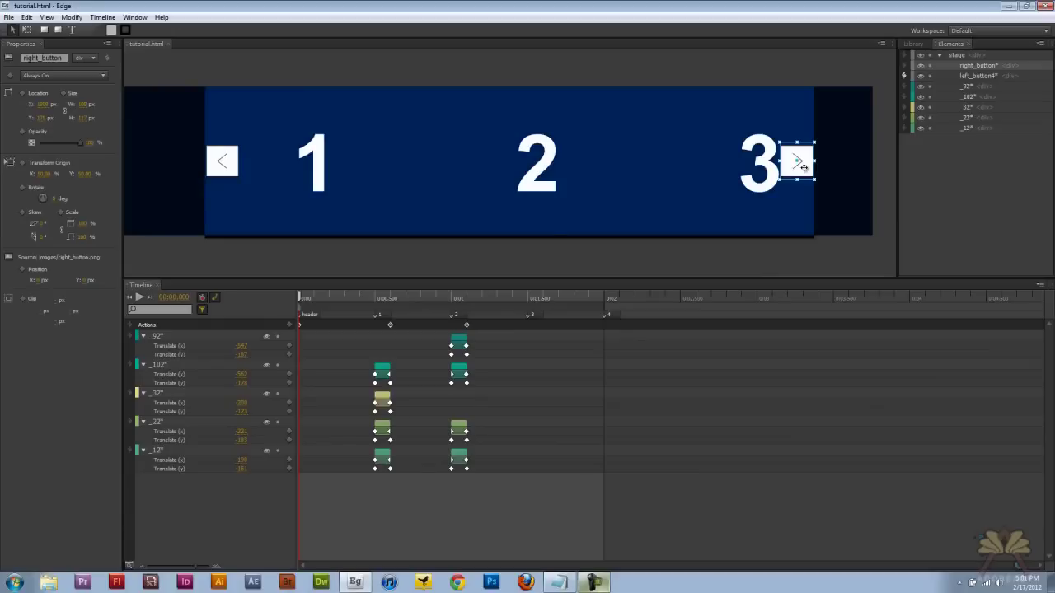
- Give the right arrow button a click action that runs sym.play("position")
right_click(796, 160)
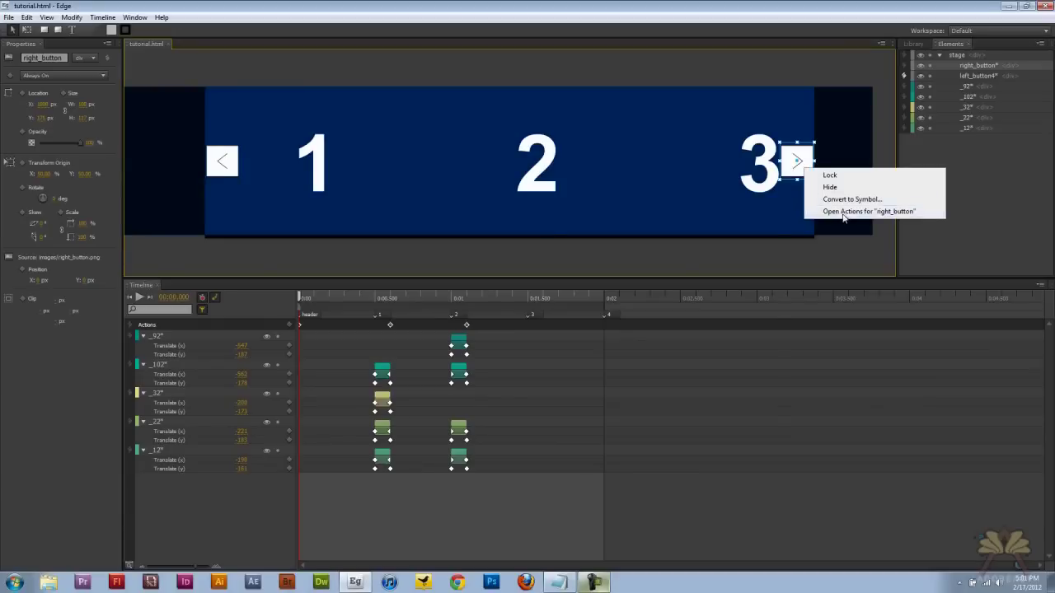
click(865, 208)
click(302, 149)
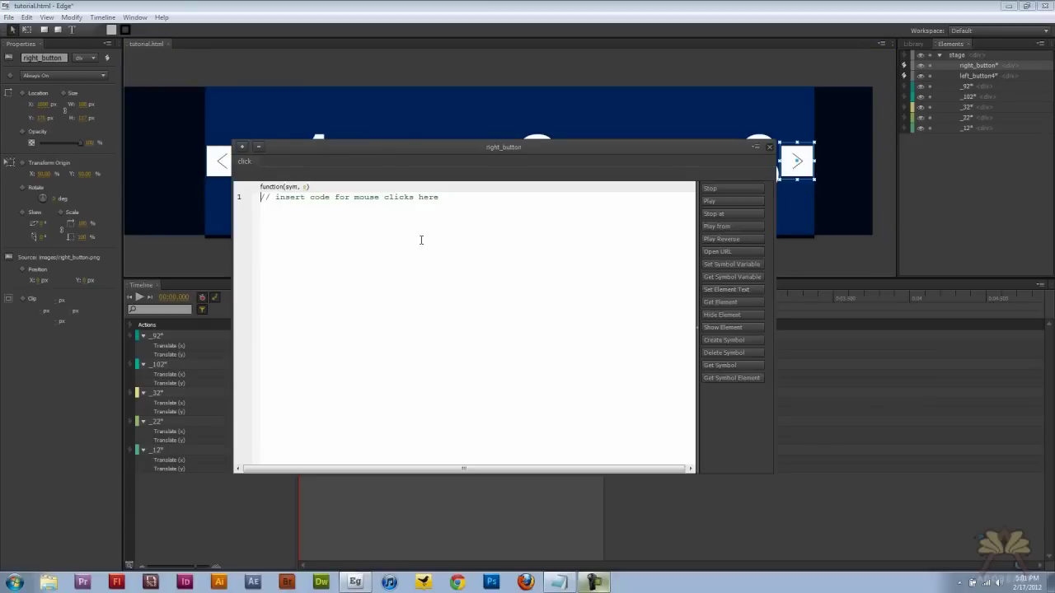
click(718, 203)
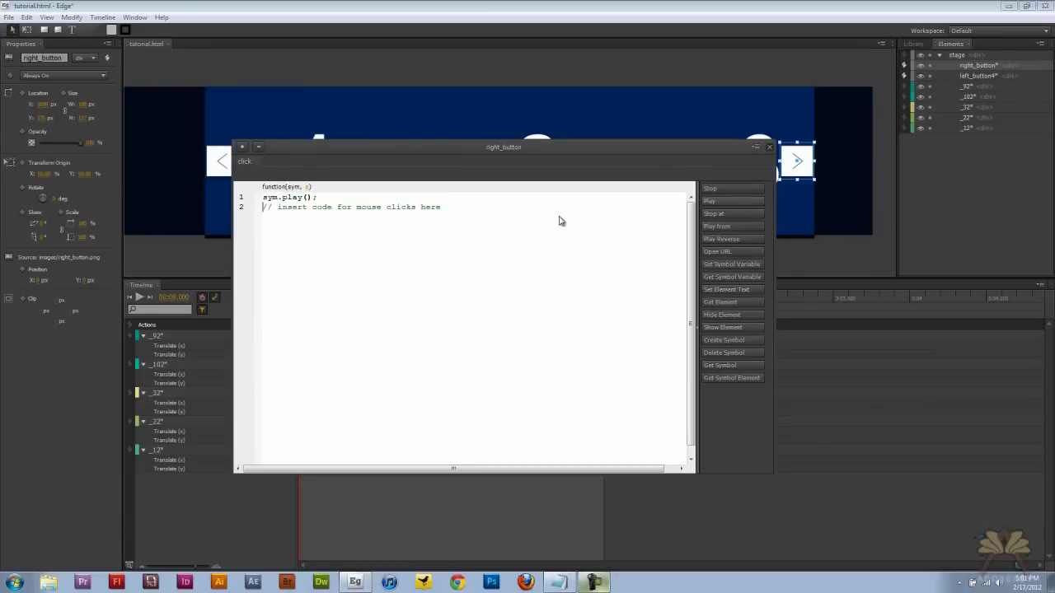
text("position")
click(769, 146)
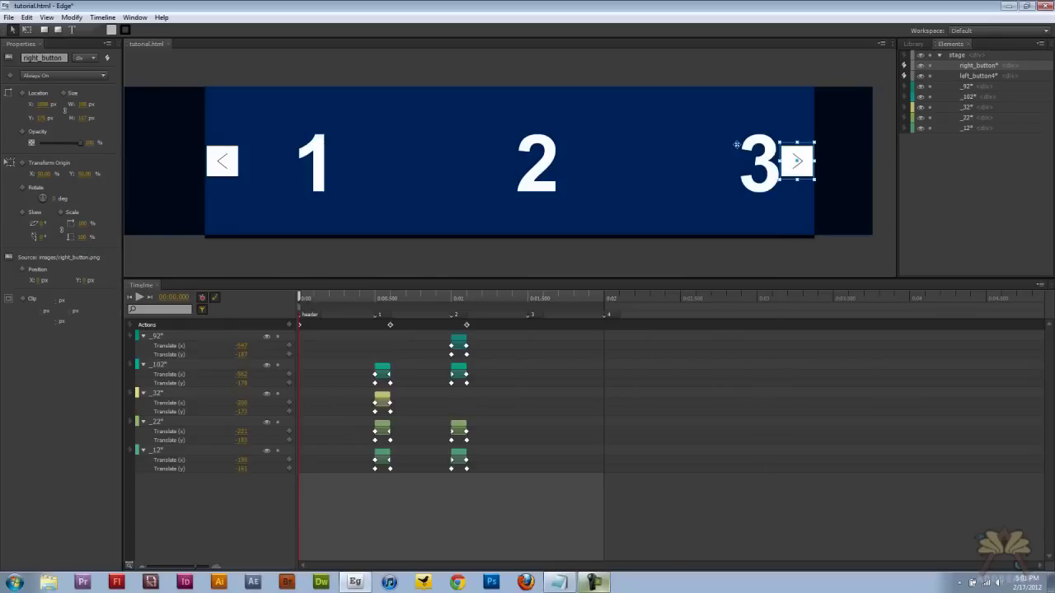
- Scrub the timeline past labels 1, 2 and 3 to check the image positions
click(378, 300)
click(458, 297)
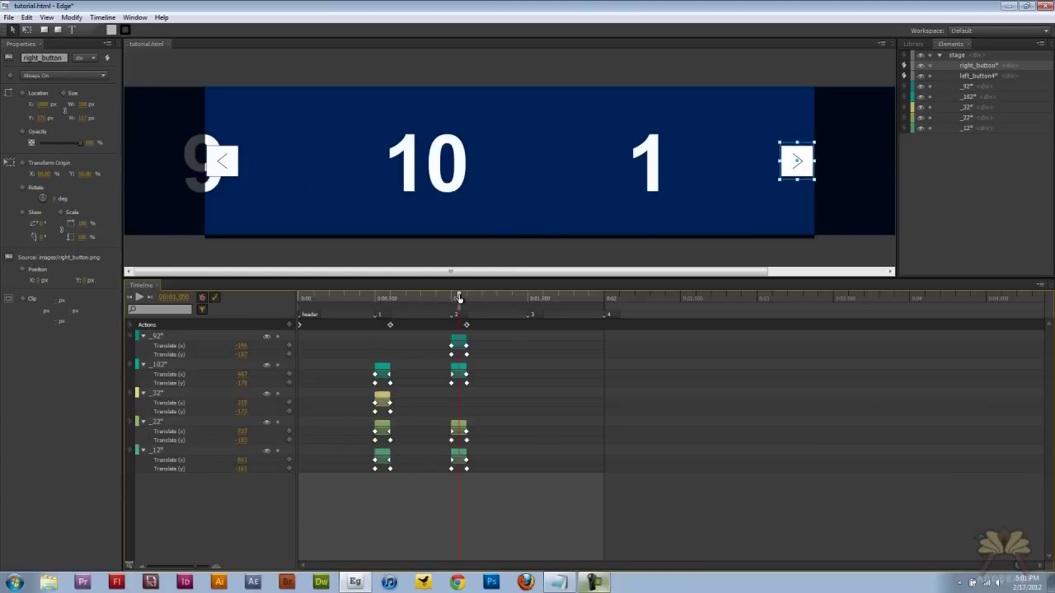
click(537, 296)
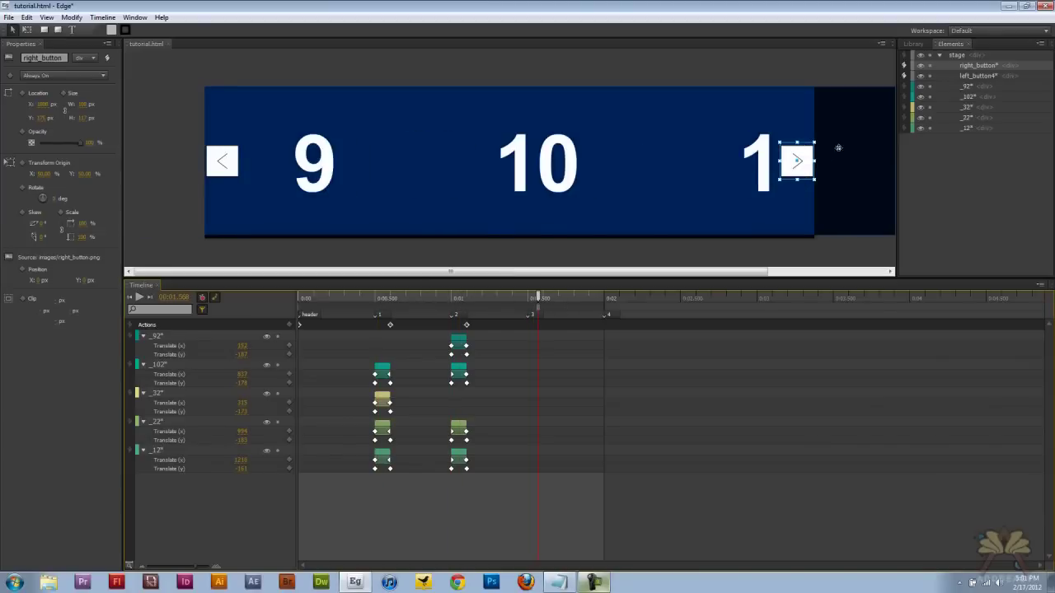
- Add a mouseover action to the right arrow button with the code sym.$("left_button").css('cursor','pointer');
right_click(795, 162)
click(832, 206)
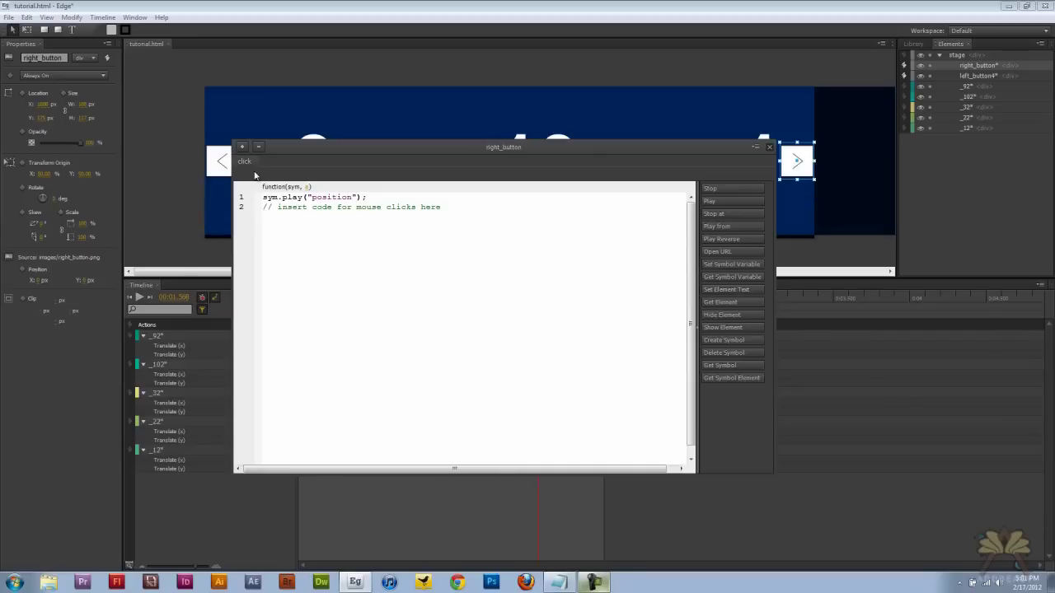
click(241, 146)
click(294, 177)
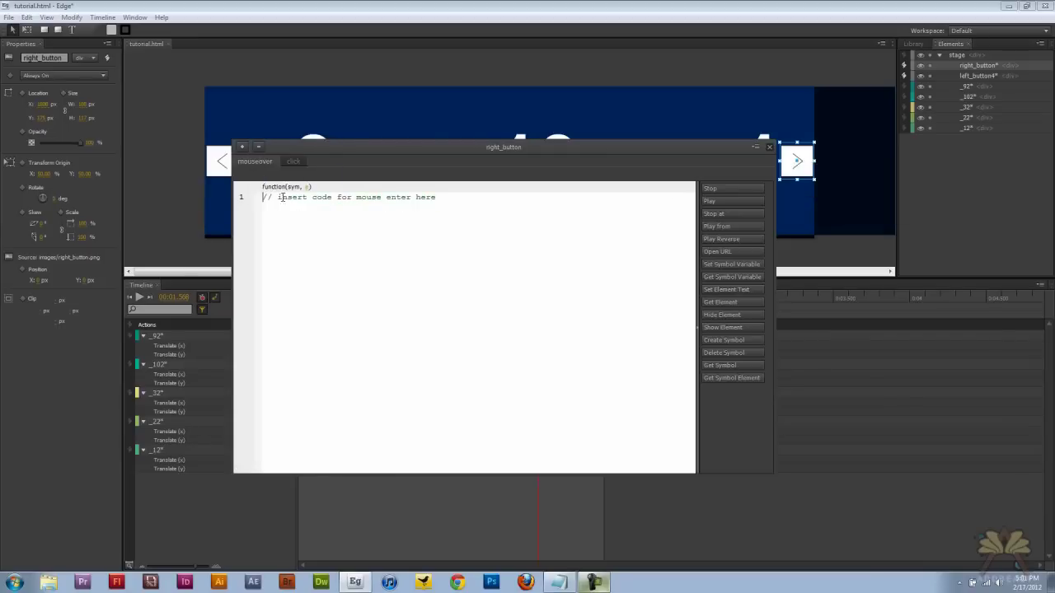
key(Return)
text(sym.$("left_button").css('cursor','pointer');)
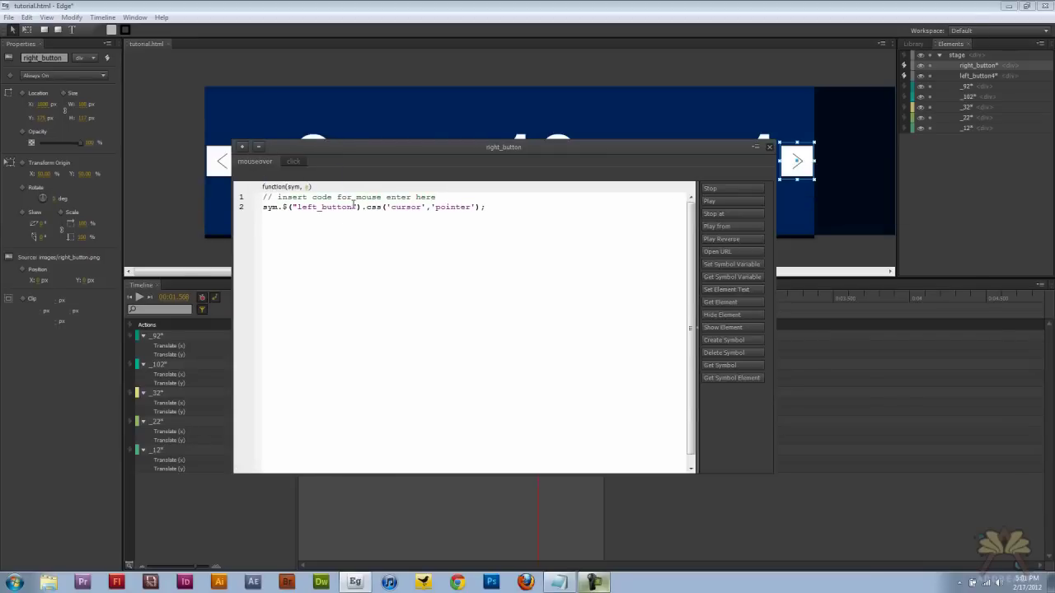
- Change the element name in the right arrow's mouseover code to right_button, and start saving the document
click(316, 207)
key(BackSpace)
key(BackSpace)
key(BackSpace)
key(BackSpace)
text(right)
key(ctrl+shift+s)
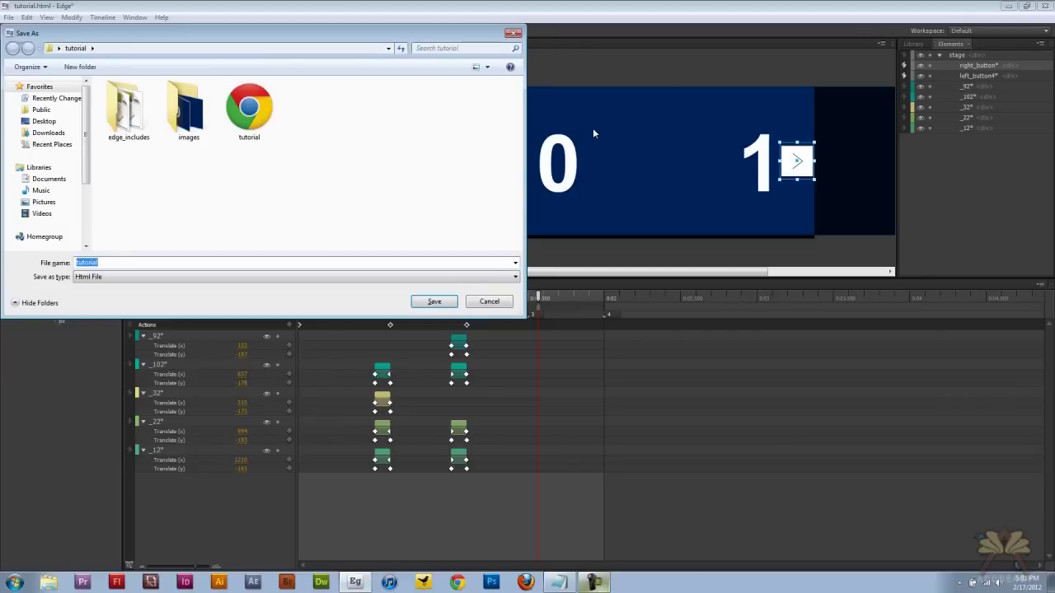
- Save over the existing tutorial HTML file and preview the gallery in the browser
click(445, 302)
click(565, 304)
key(ctrl+Return)
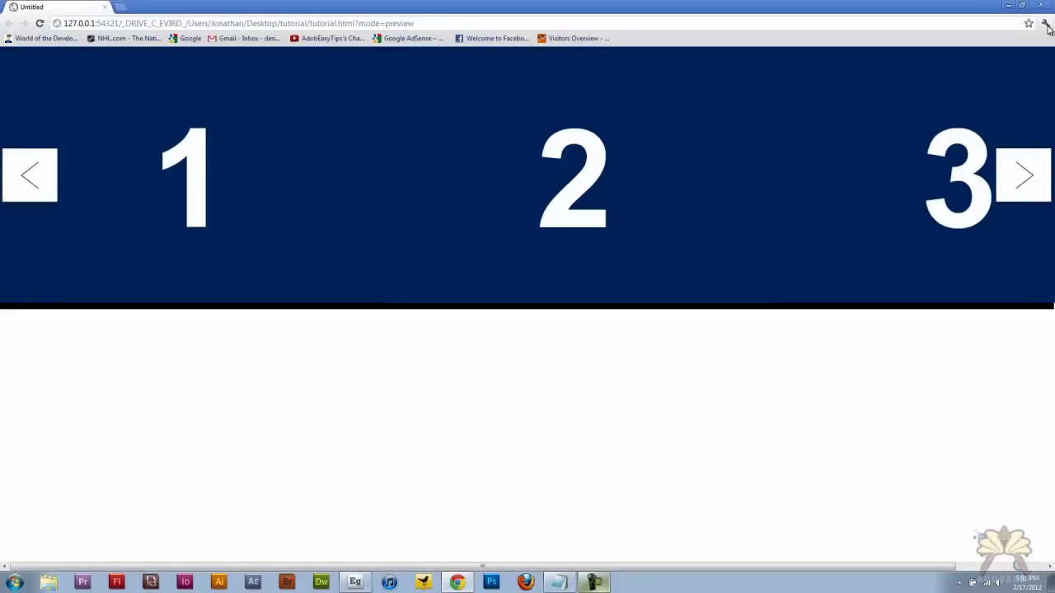
- Test the right and left arrow buttons twice each in the browser preview, and switch back to Edge
click(1030, 180)
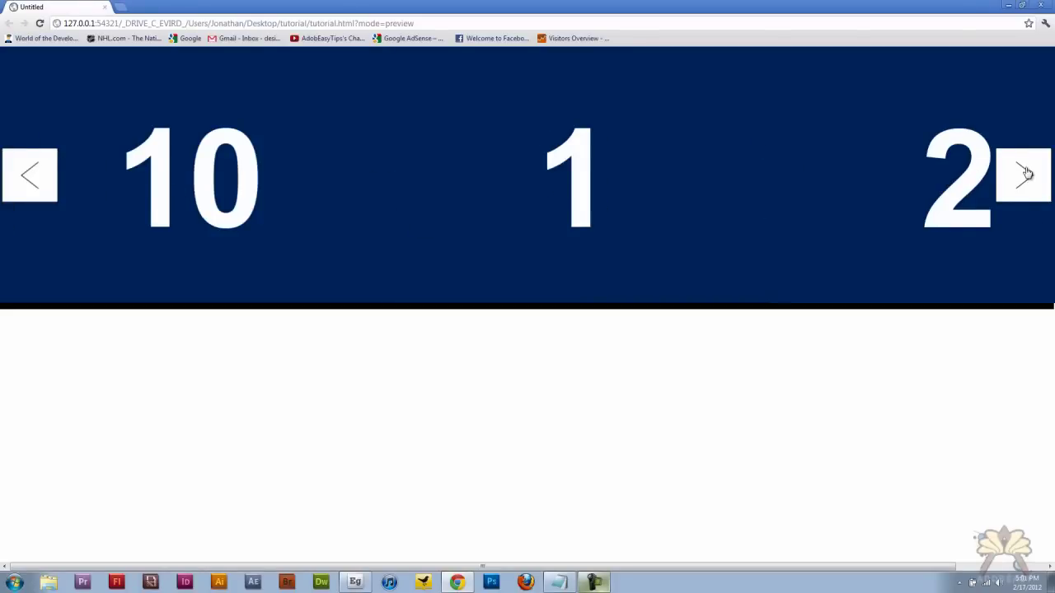
click(1026, 172)
click(20, 170)
click(30, 169)
key(alt+Tab)
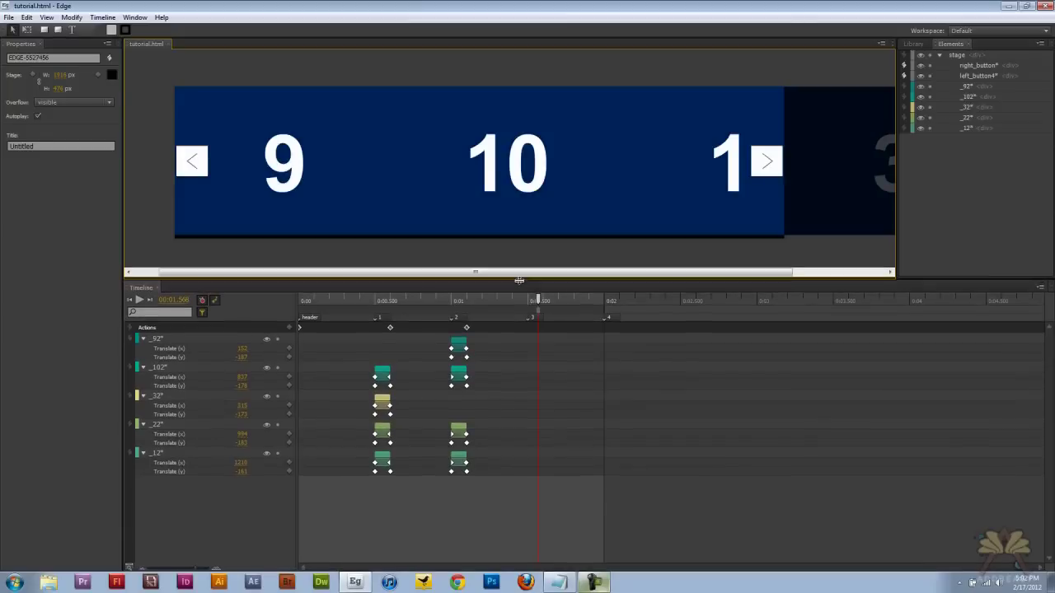